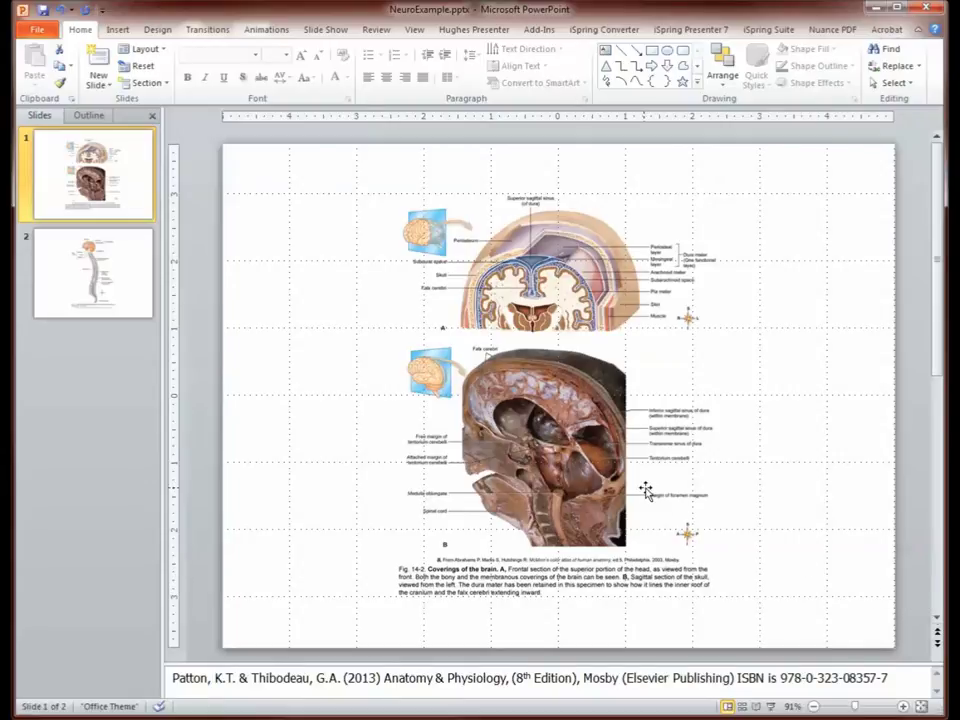
Enlarge slide 1's brain coverings figure from opposite corners until it nearly spans the slide height.
click(588, 470)
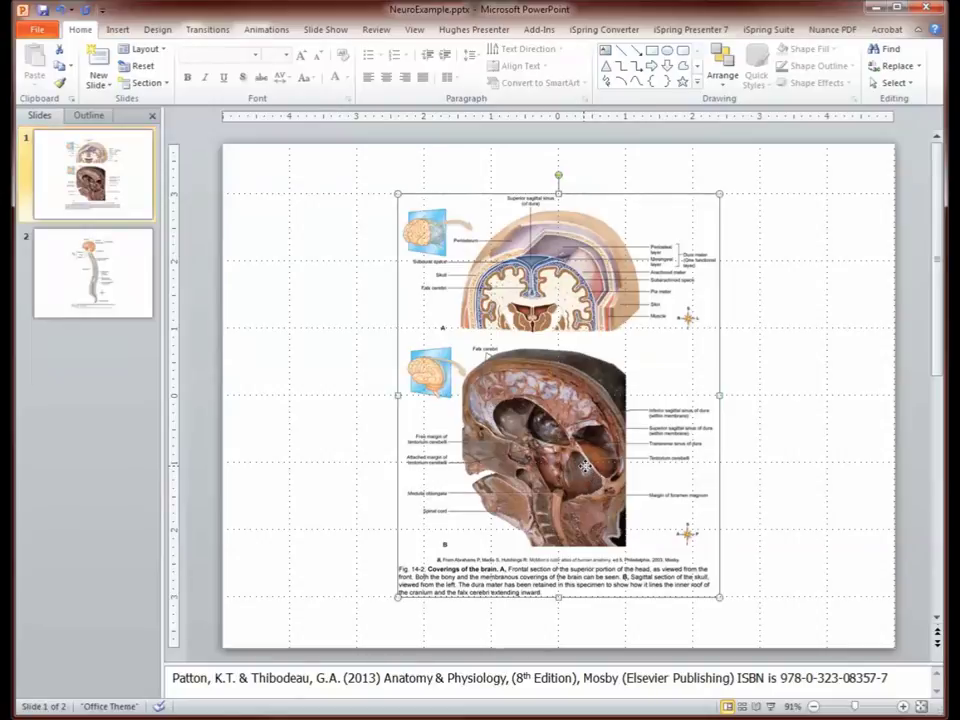
drag(719, 194, 733, 163)
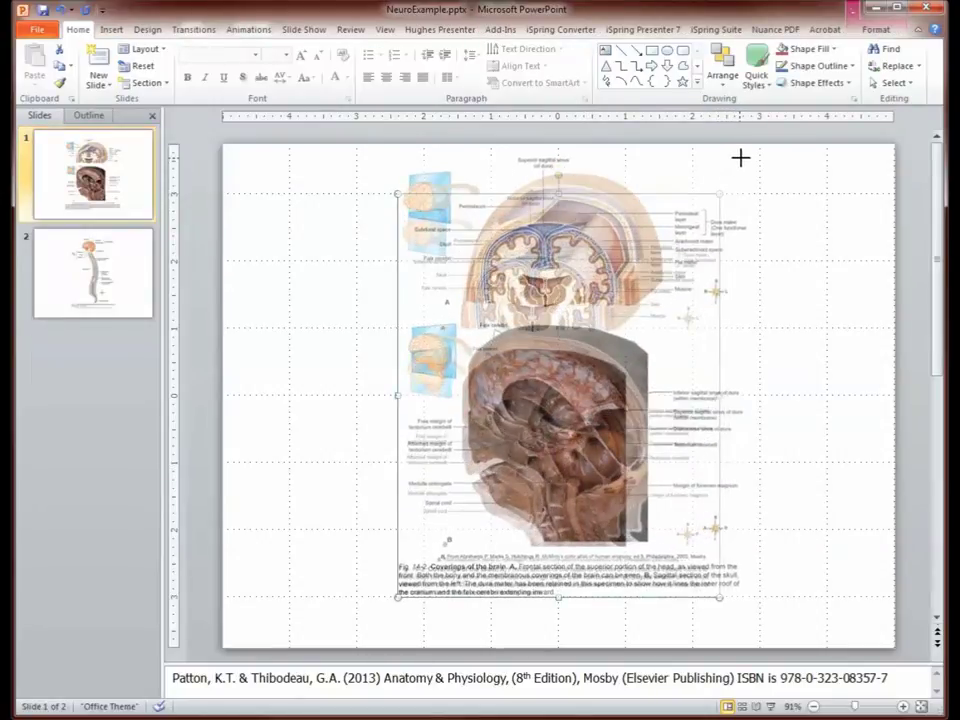
drag(733, 163, 755, 152)
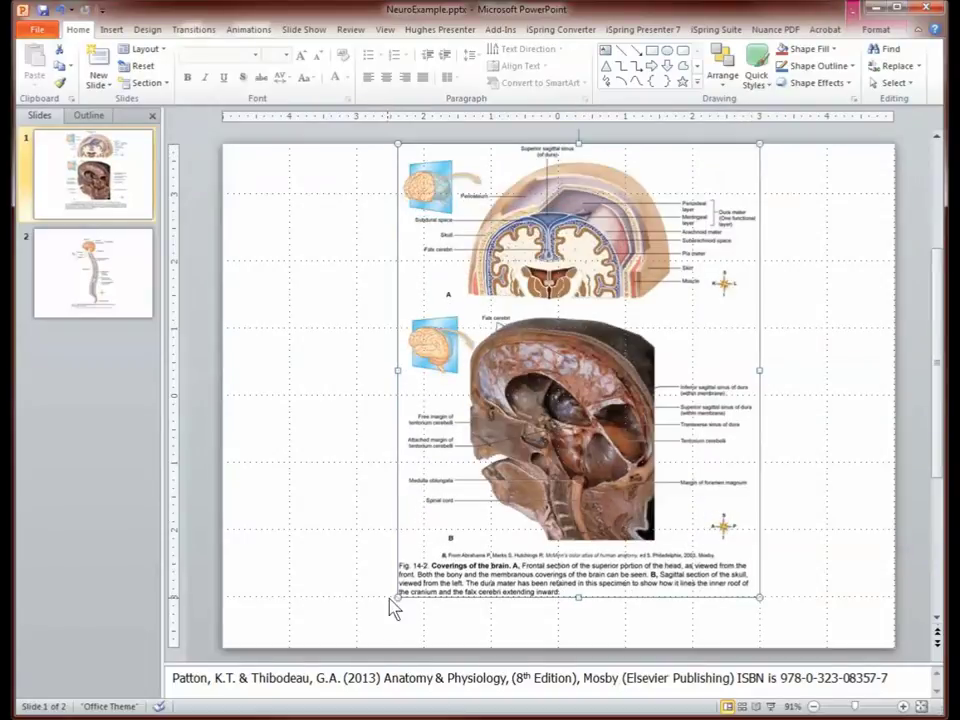
drag(399, 597, 362, 640)
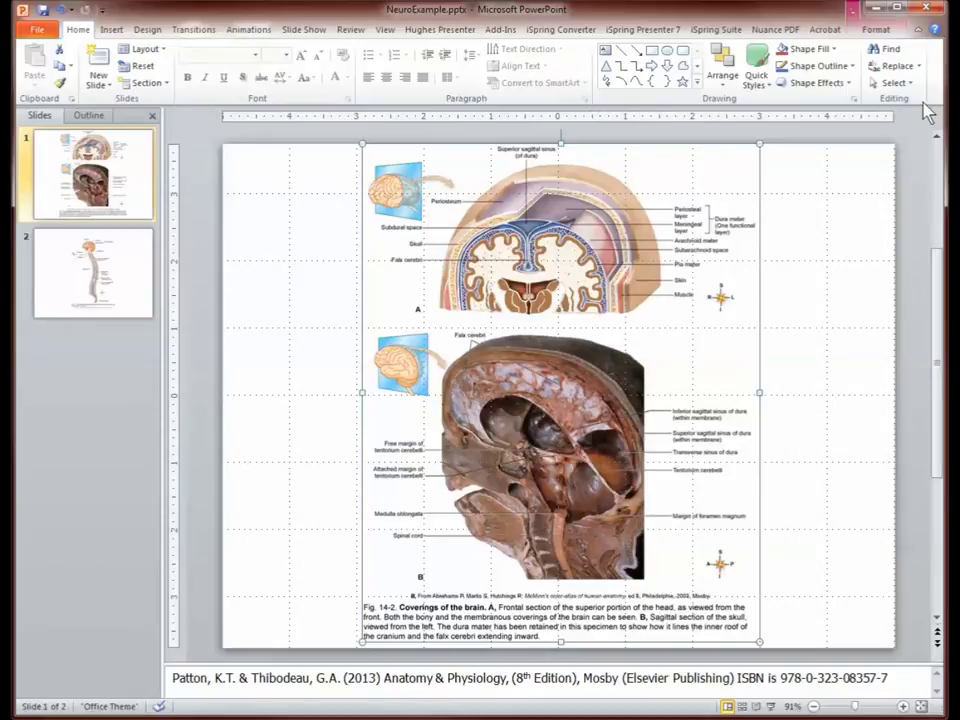
Crop the brain figure's bottom edge up above the caption, then fine-tune and reapply the crop.
click(878, 35)
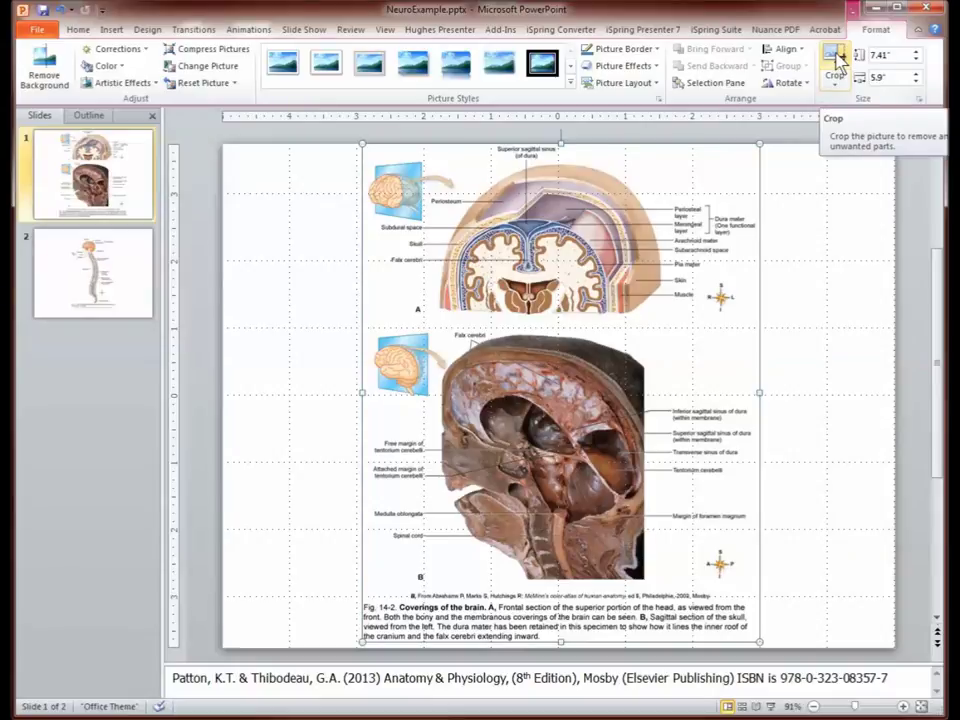
click(838, 60)
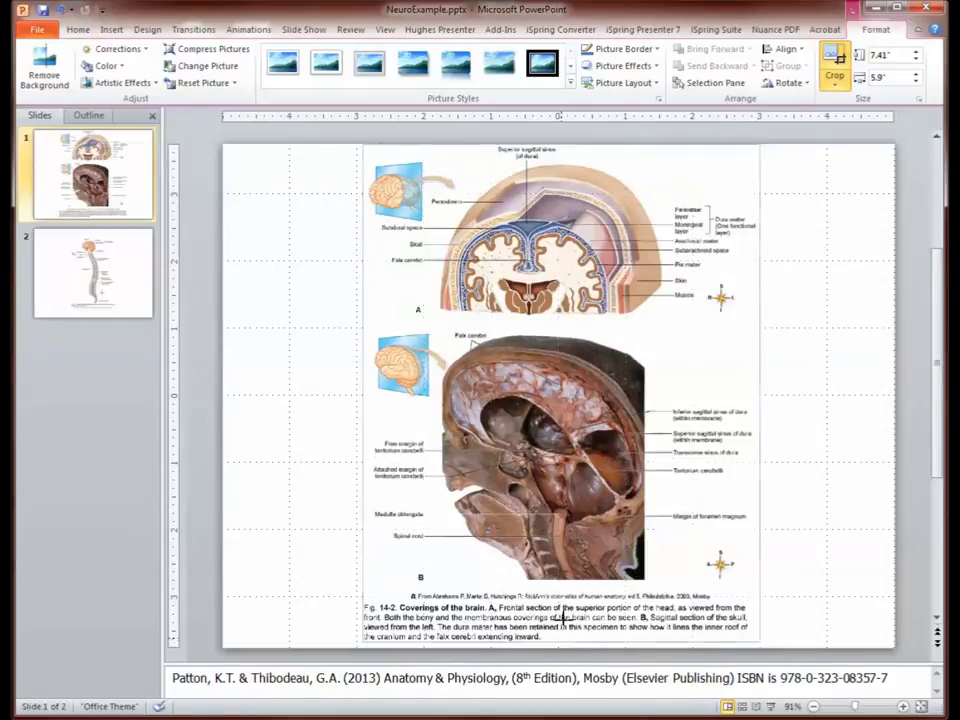
drag(561, 641, 563, 581)
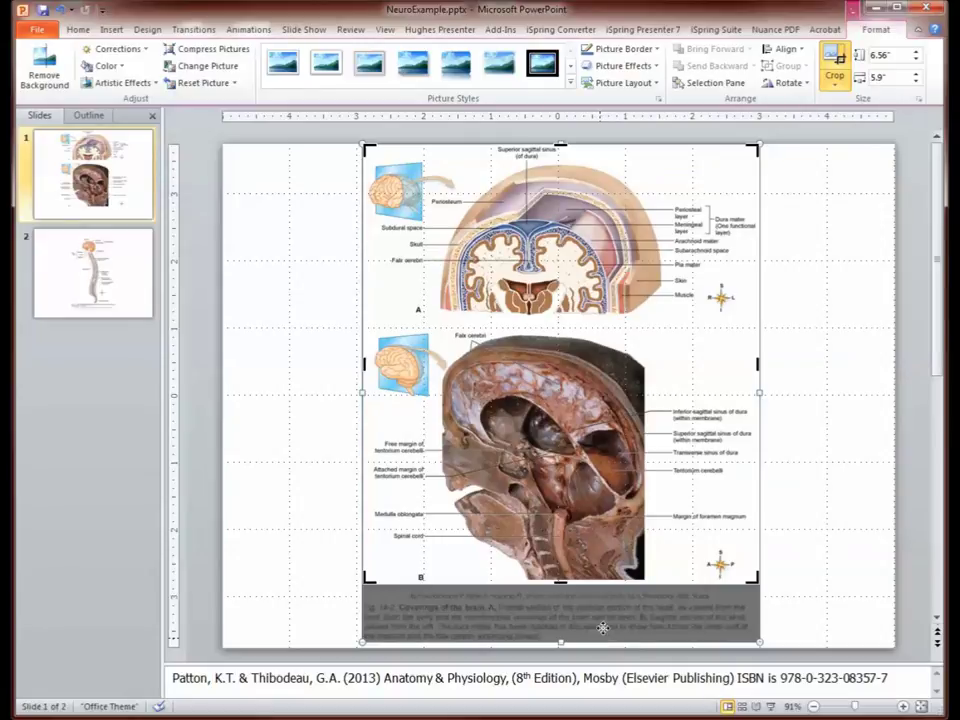
click(836, 58)
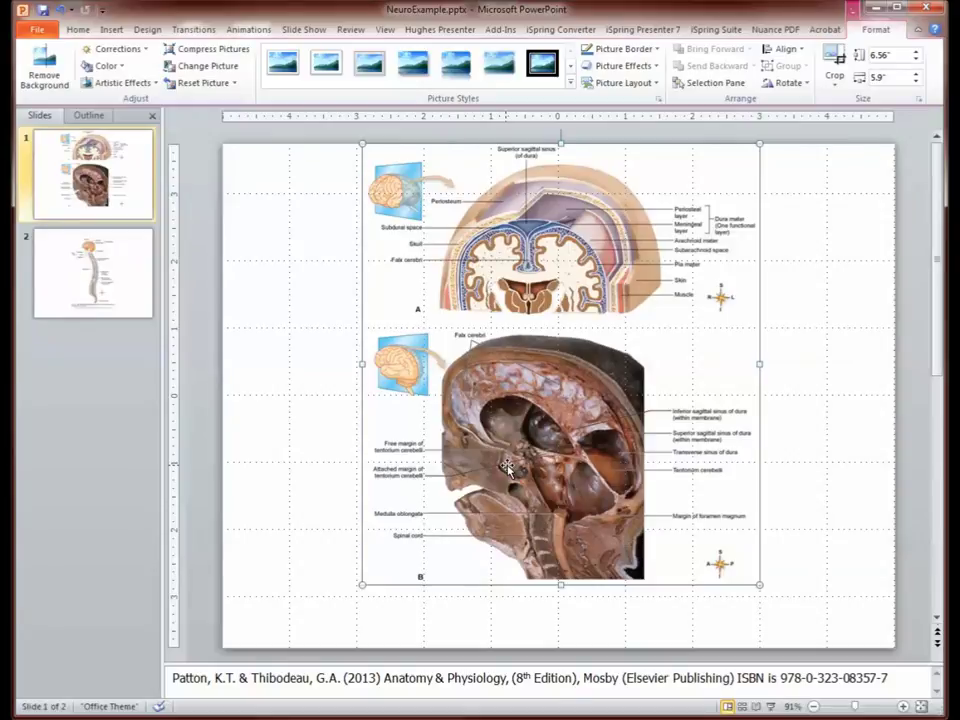
click(835, 58)
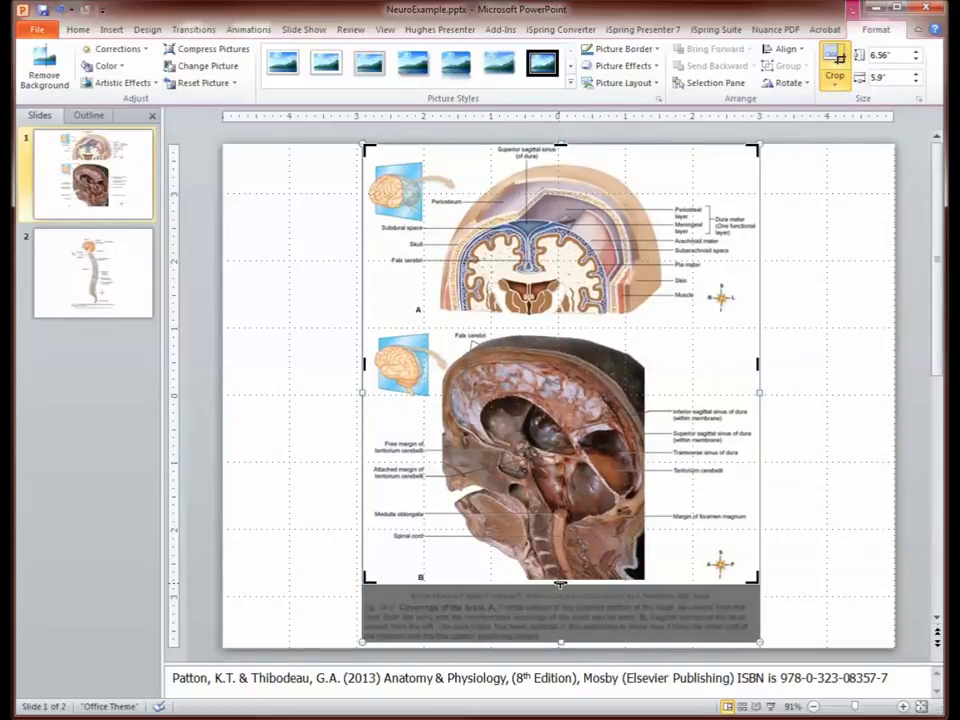
mouse_move(561, 582)
mouse_down()
mouse_move(562, 636)
mouse_move(564, 580)
mouse_up()
click(838, 58)
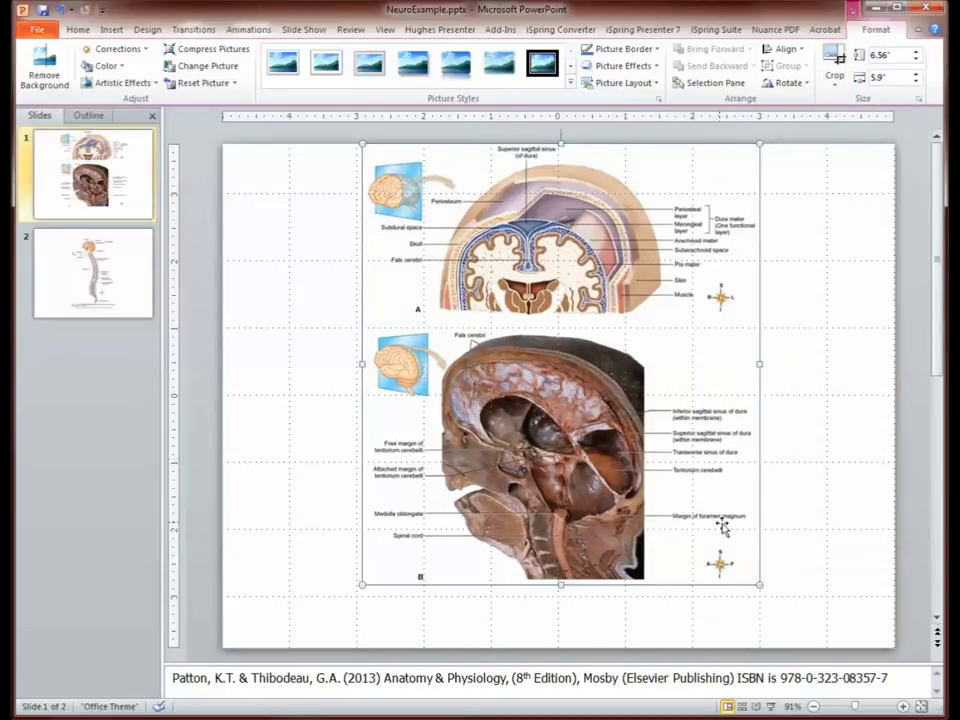
Enlarge the cropped brain figure from its bottom-right corner to 7.5 by 6.74 inches.
drag(760, 582, 793, 646)
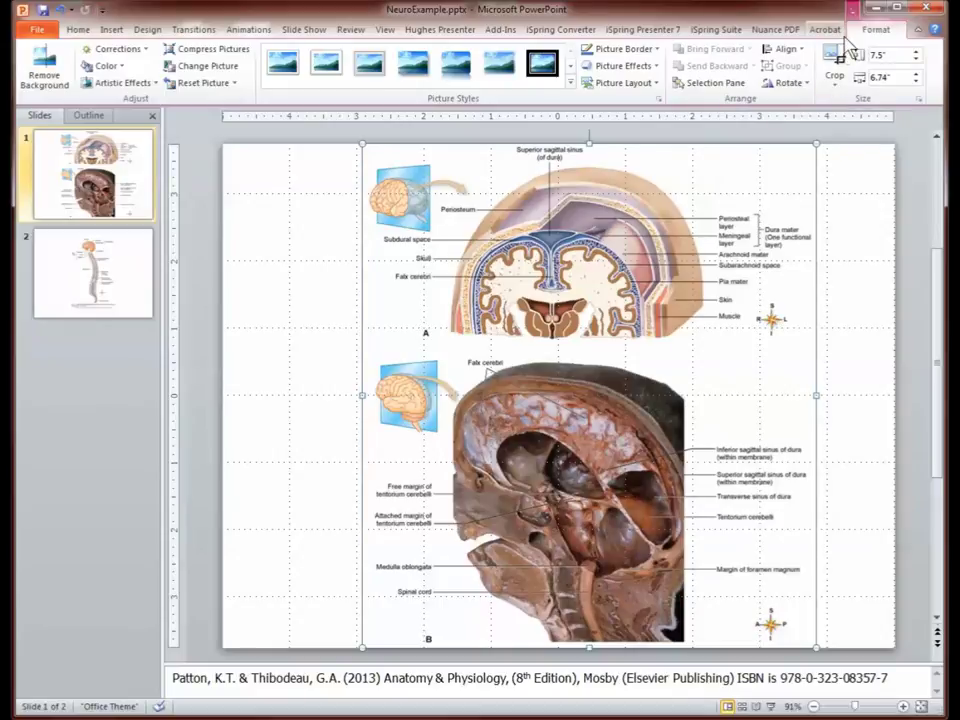
Crop the brain figure to Part A alone (2.97 by 6.62 inches), trimming Part B and a left strip.
click(831, 70)
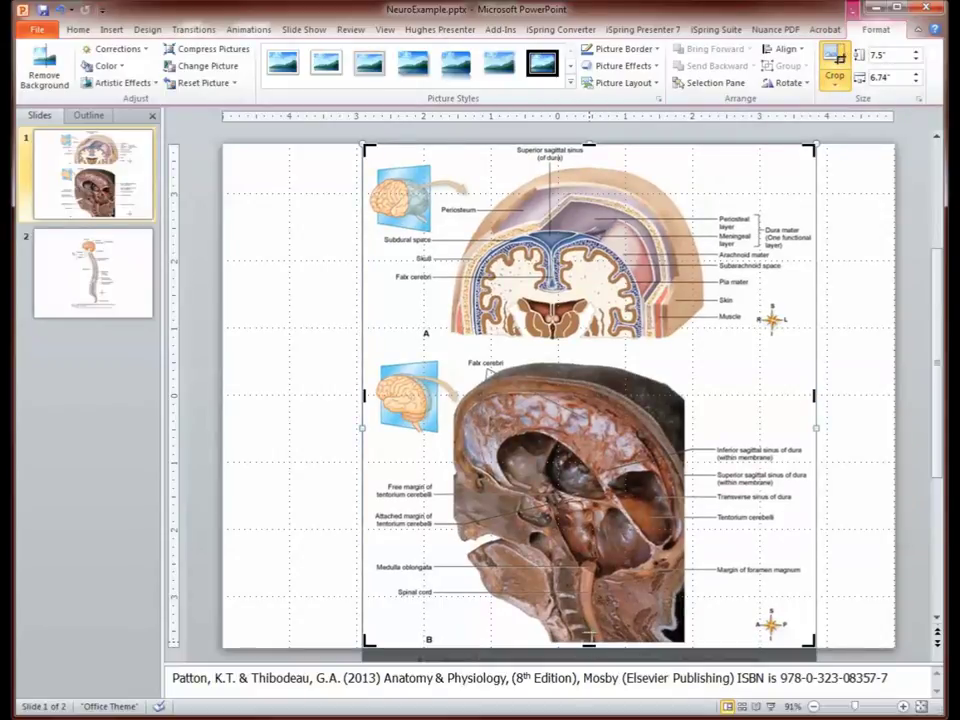
drag(590, 648, 592, 364)
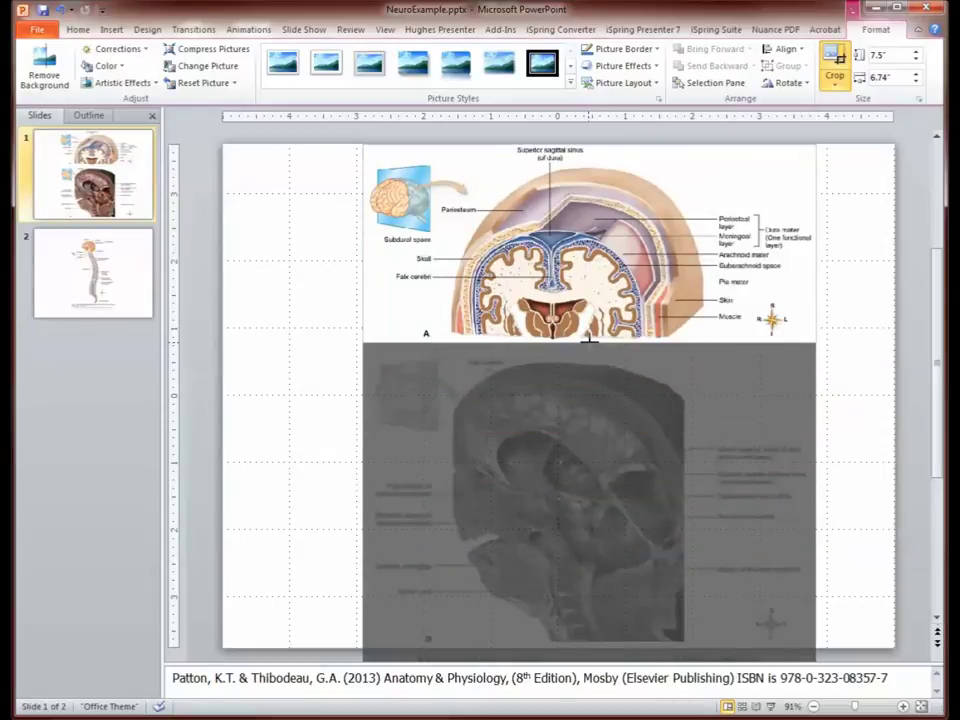
drag(592, 364, 591, 342)
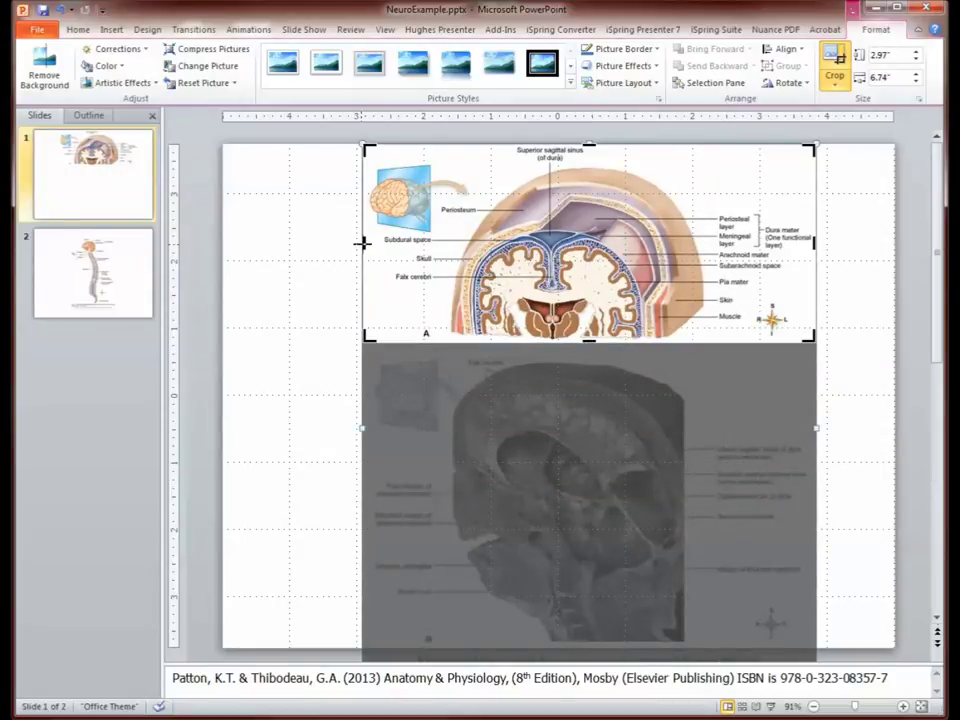
drag(362, 242, 373, 242)
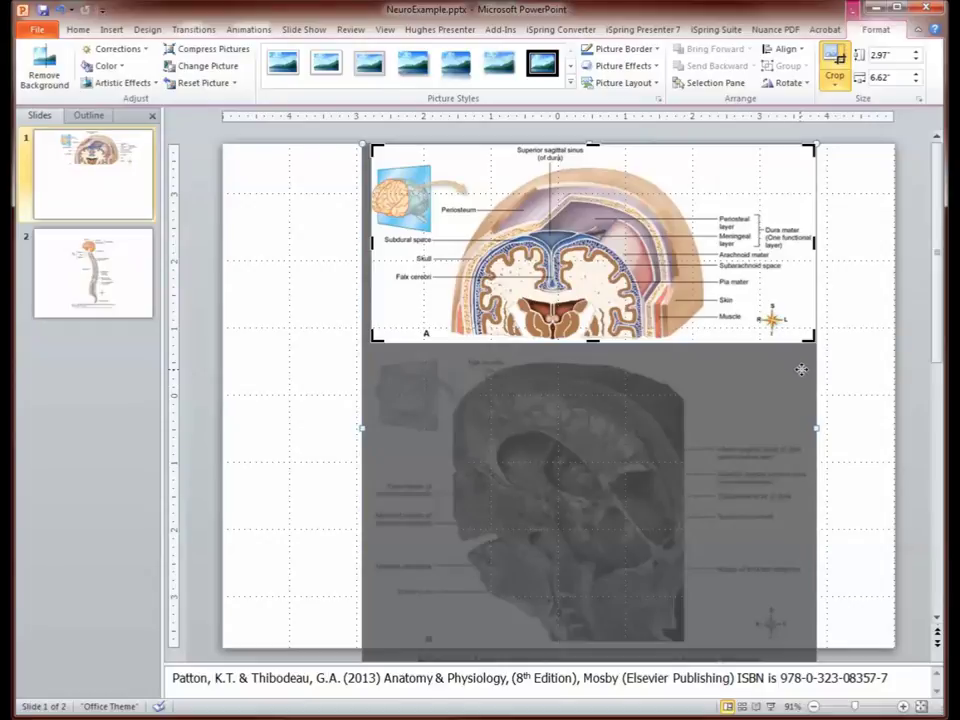
click(838, 60)
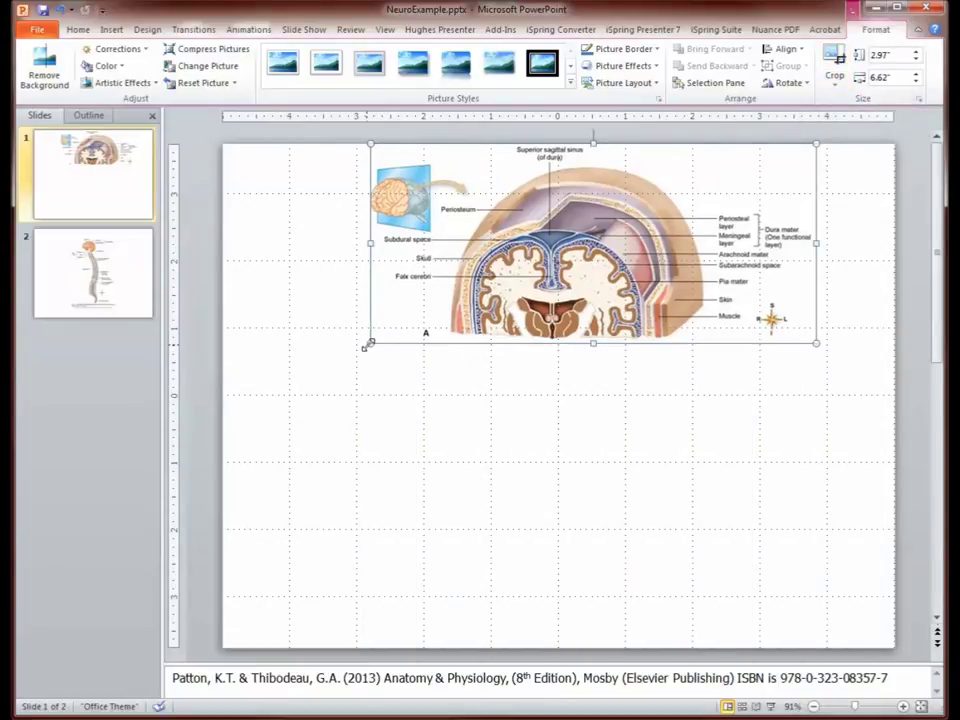
Enlarge and reposition Part A to 5 by 10.03 inches across the full slide width.
drag(365, 347, 364, 407)
drag(421, 288, 472, 384)
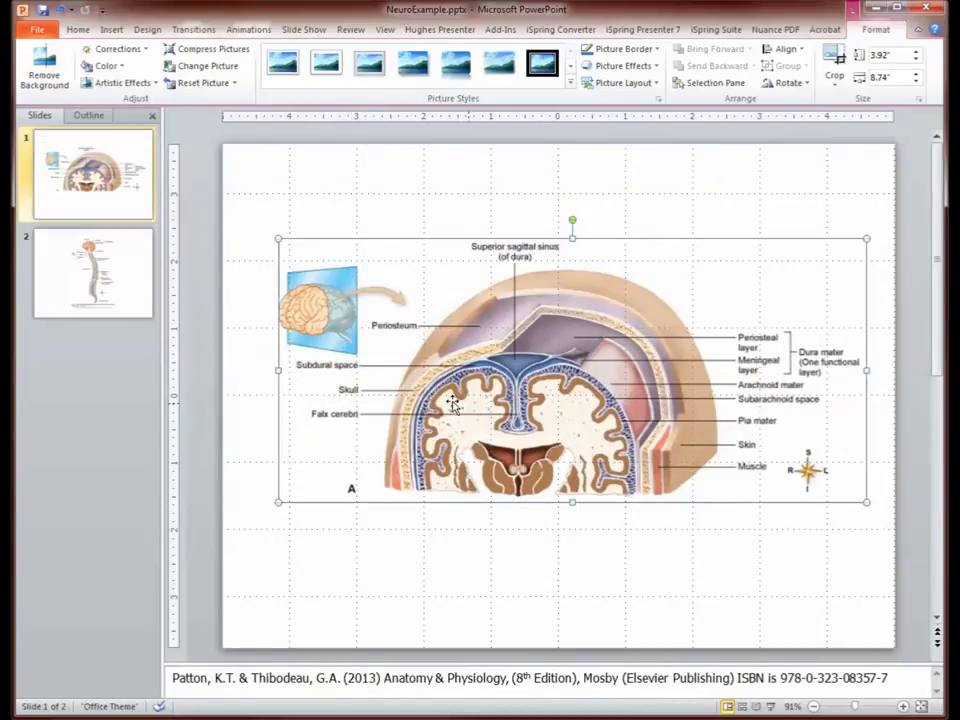
drag(277, 502, 242, 529)
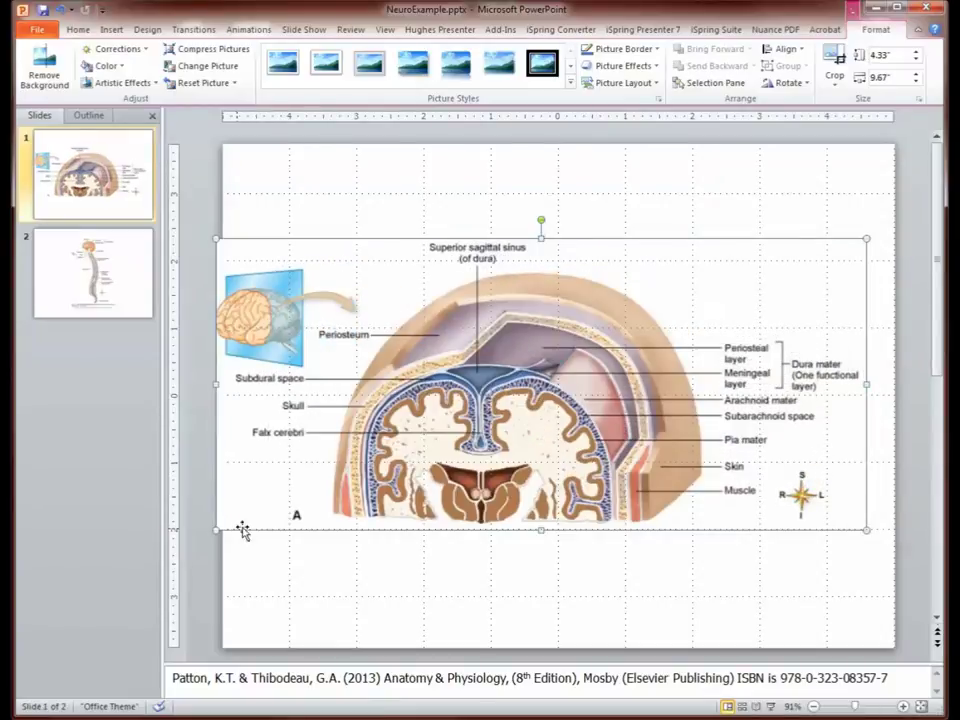
drag(360, 424, 388, 428)
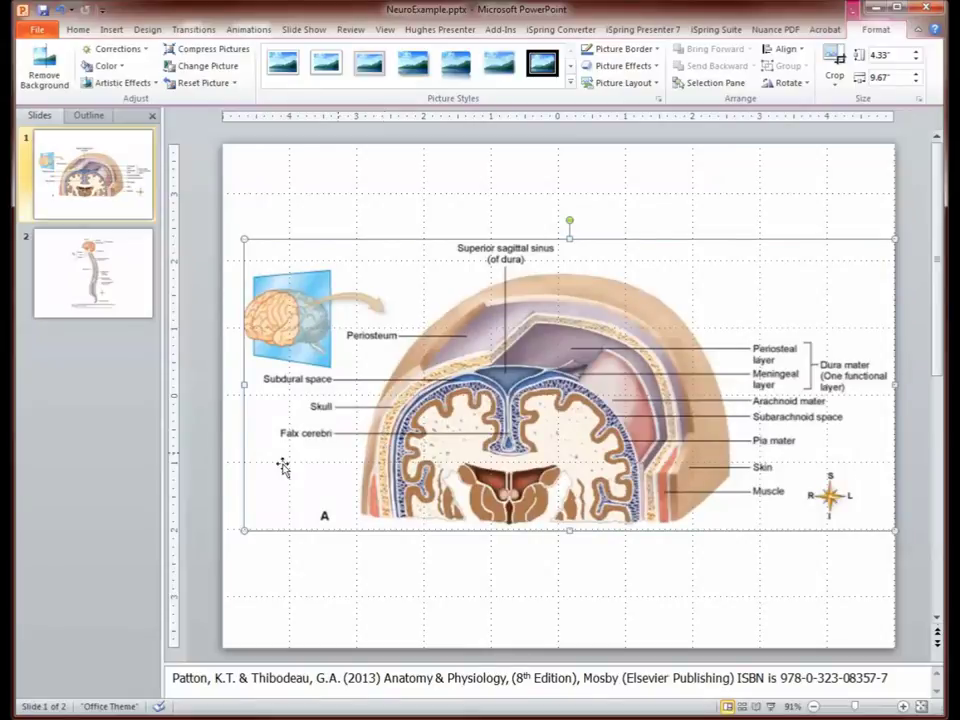
drag(244, 531, 236, 546)
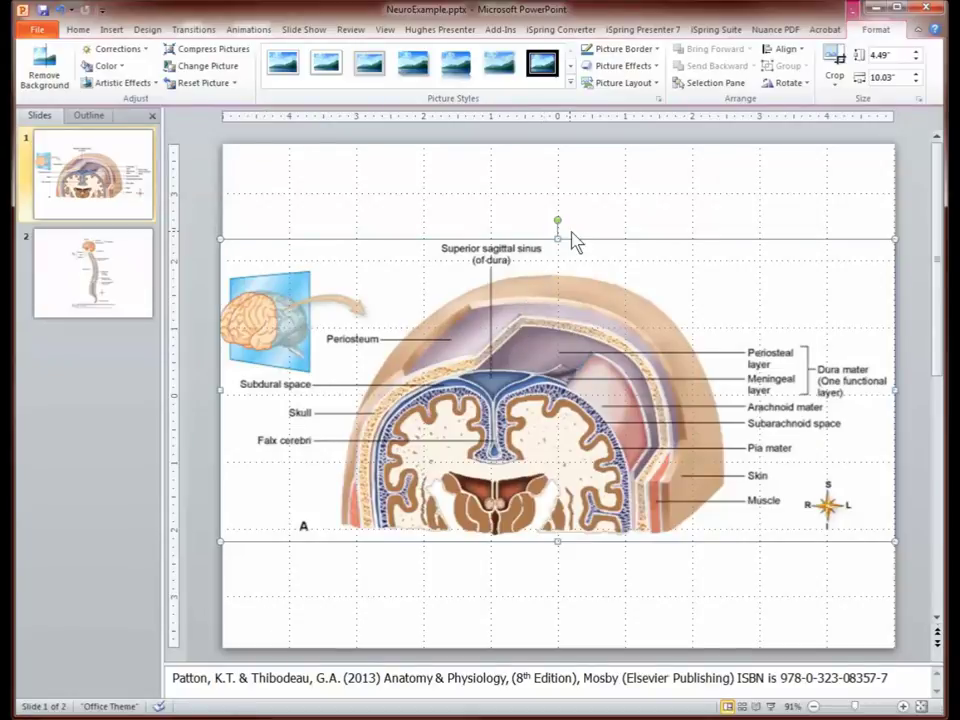
drag(557, 240, 558, 205)
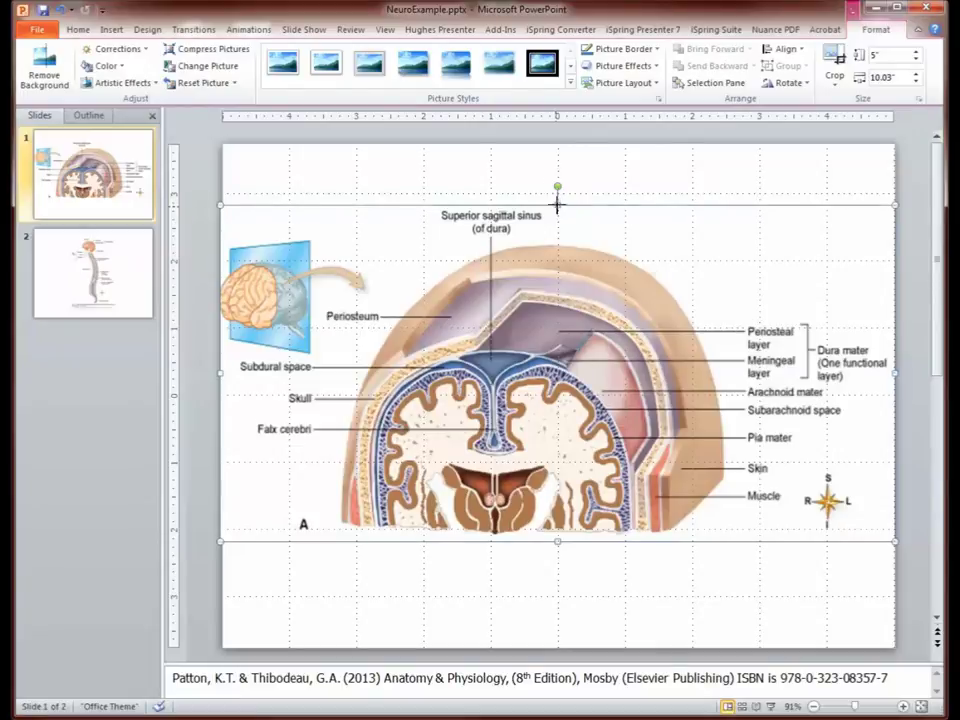
Resize Part A to 5.33 by 10.03 inches and nudge it slightly lower on slide 1.
drag(557, 204, 555, 152)
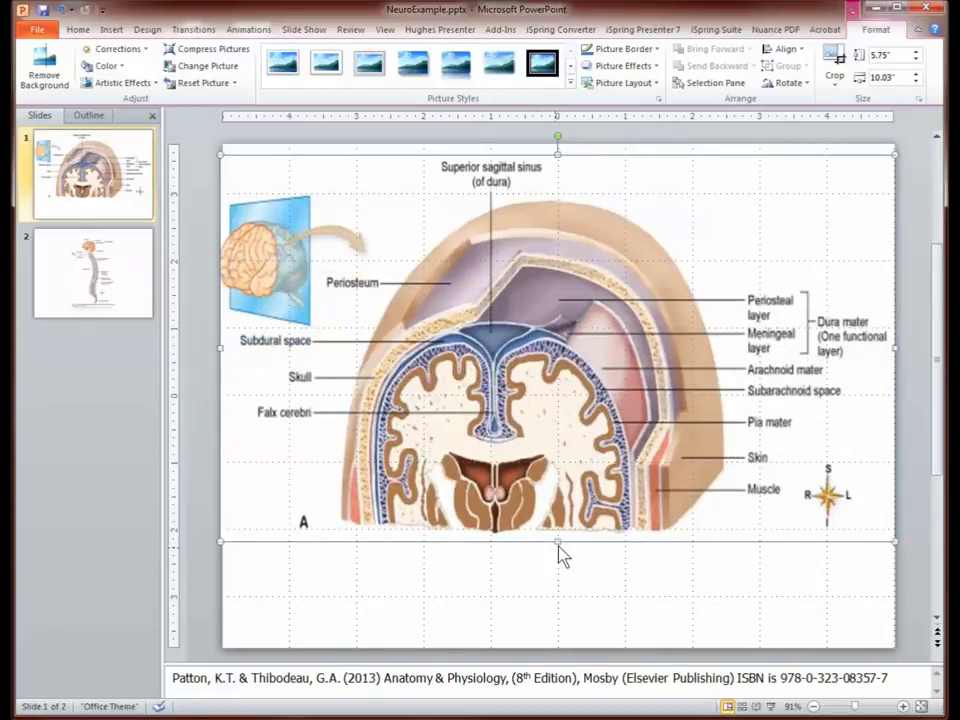
drag(557, 541, 556, 647)
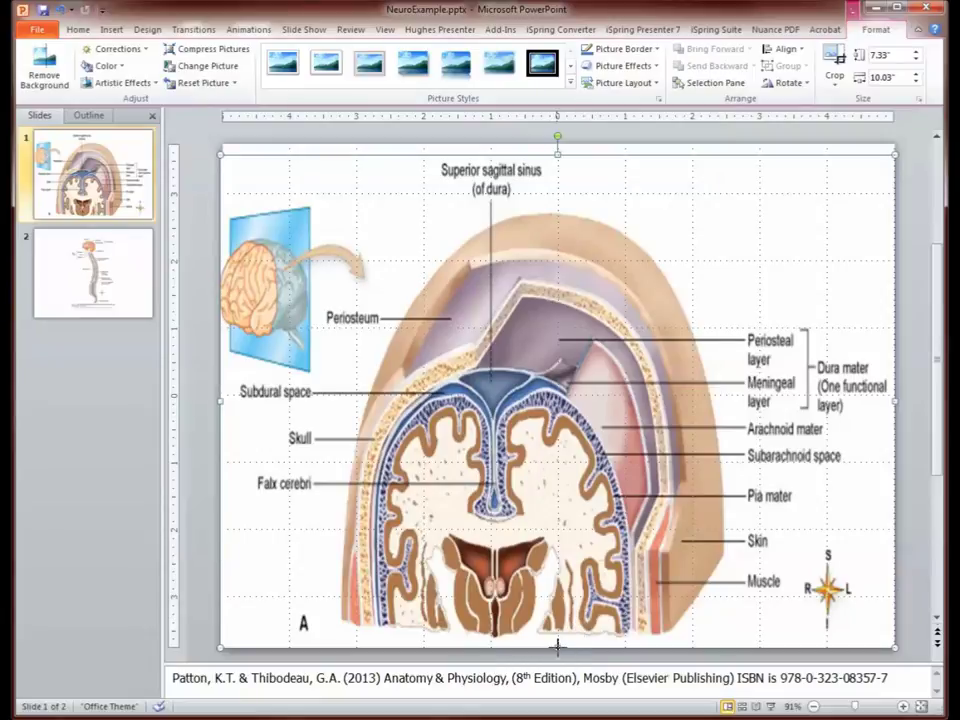
drag(557, 647, 557, 535)
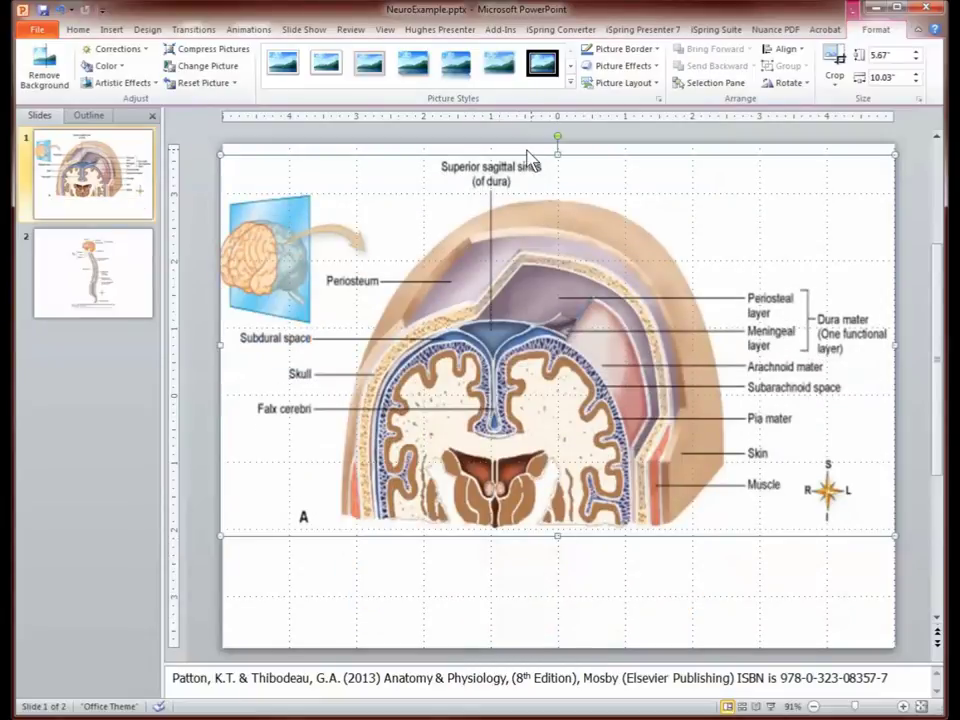
drag(553, 161, 563, 179)
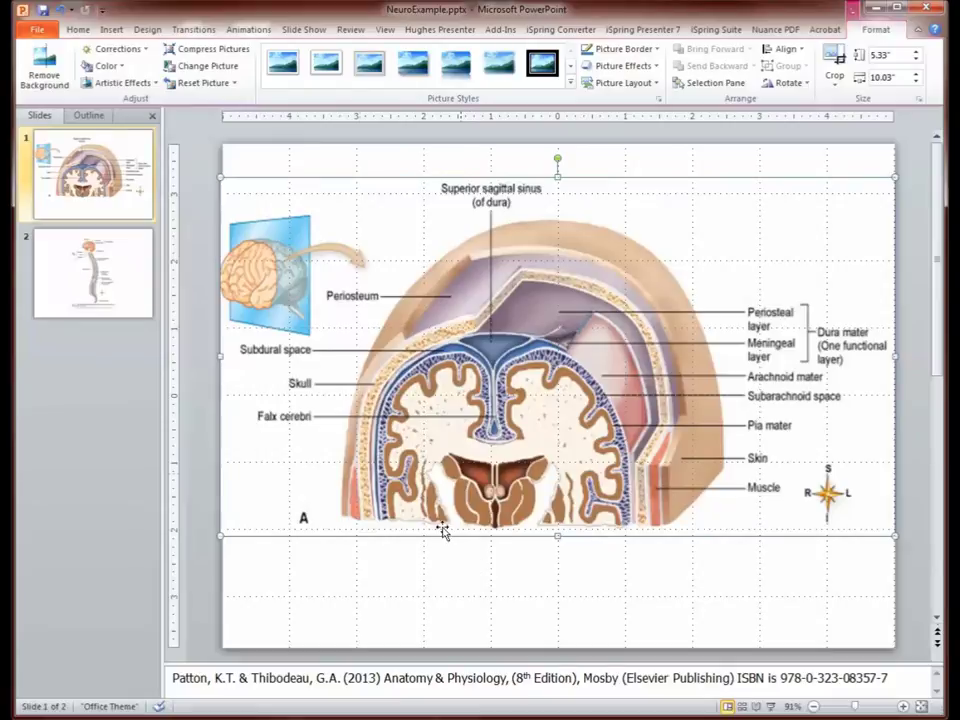
click(129, 198)
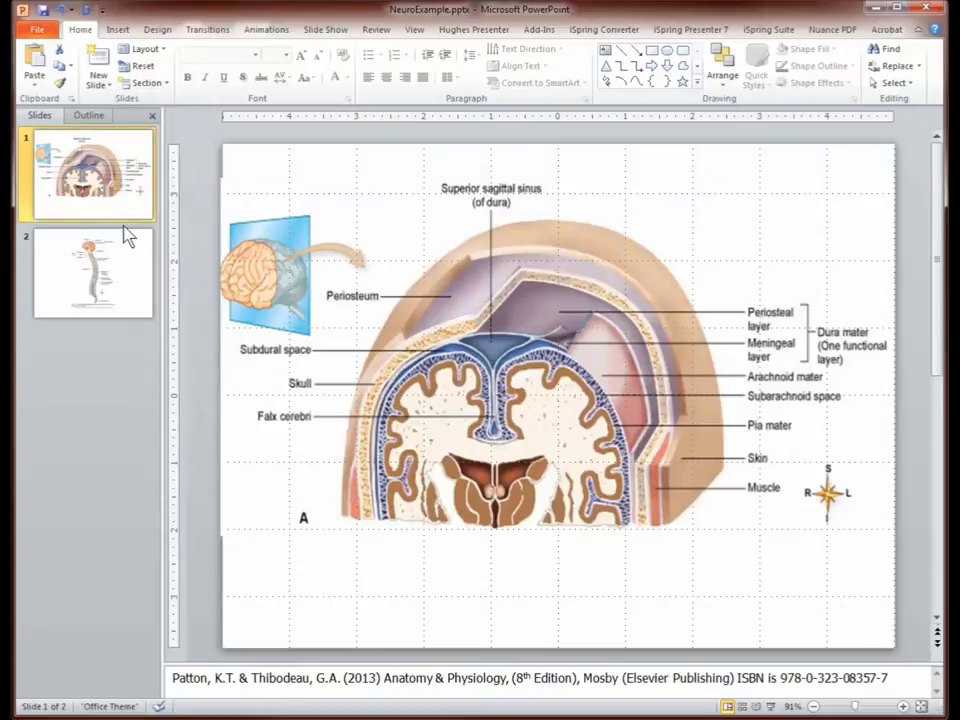
Paste a copy of slide 1 as slide 2 and select its brain picture.
click(123, 223)
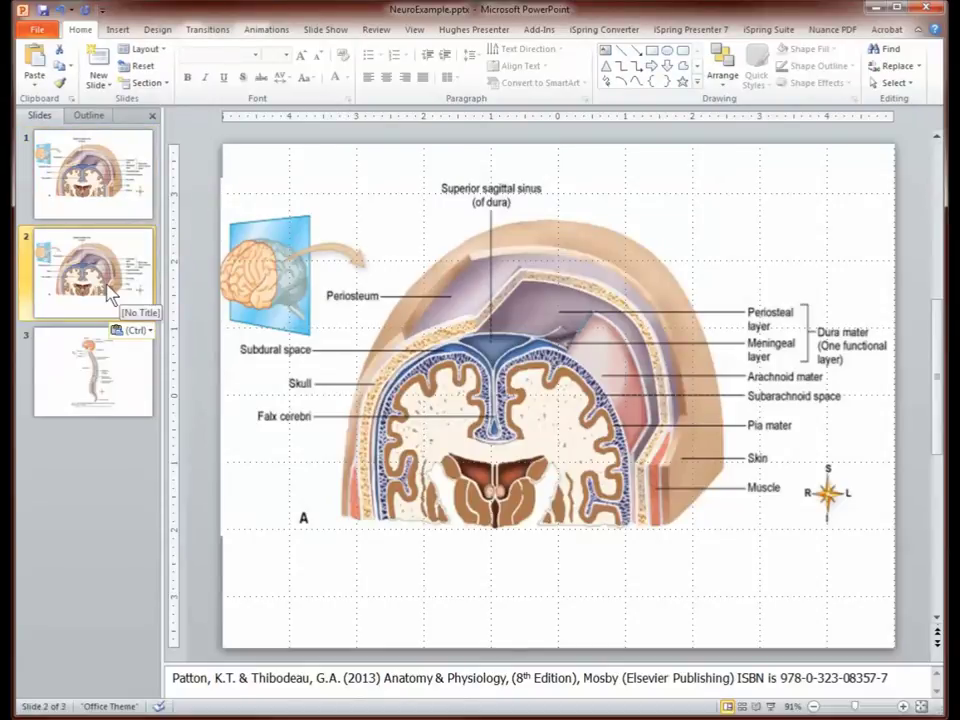
click(680, 220)
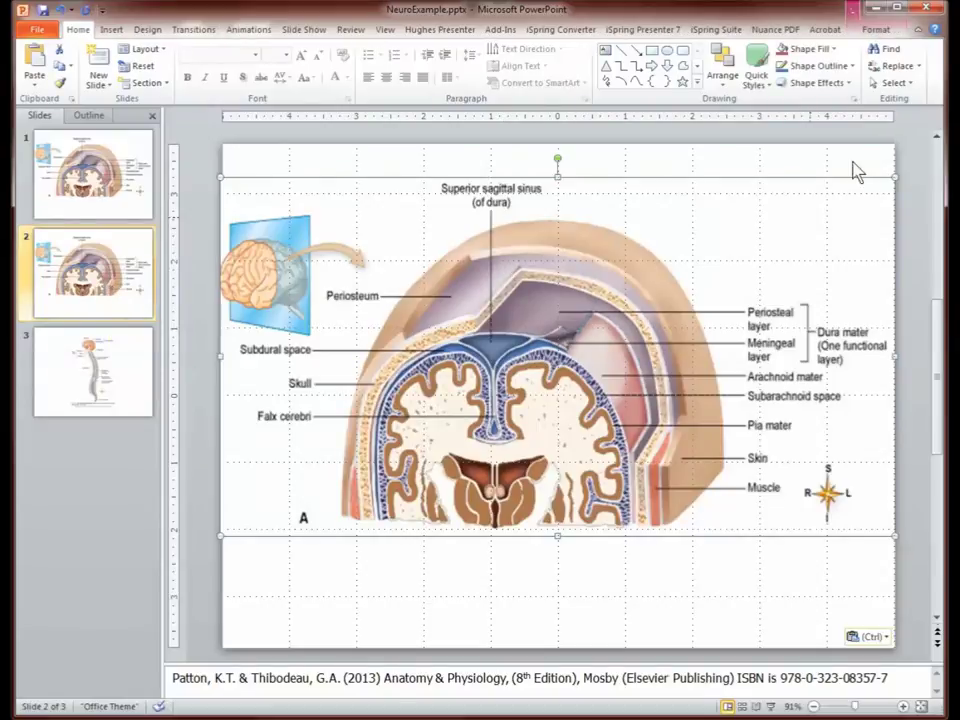
click(877, 29)
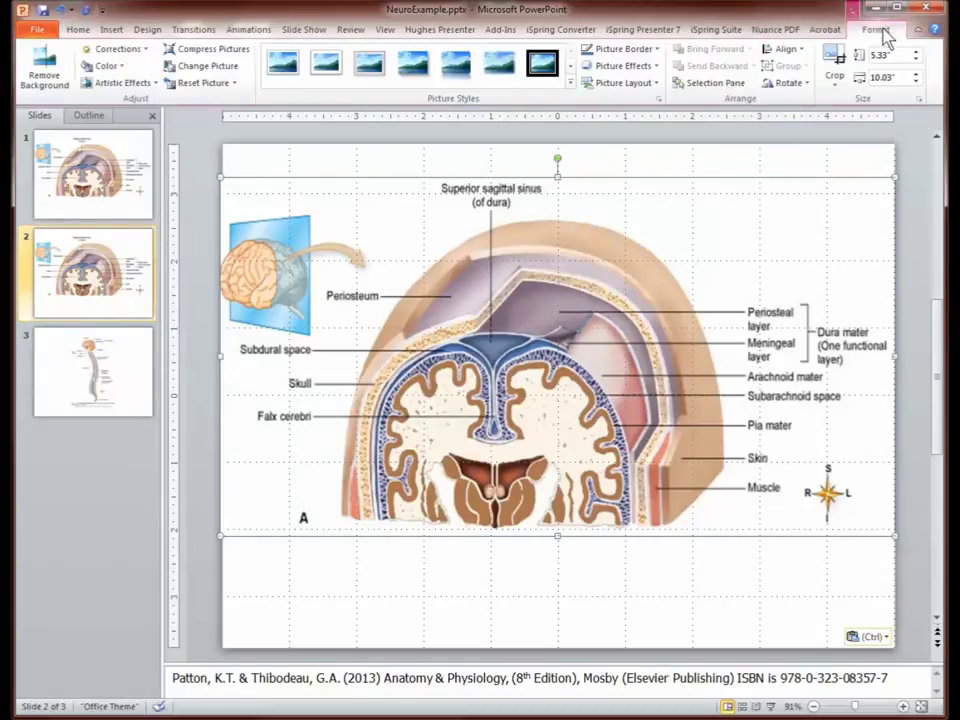
Re-crop slide 2's picture to reveal Parts A and B, then shrink it to 3.92 by 7.37 inches.
click(834, 55)
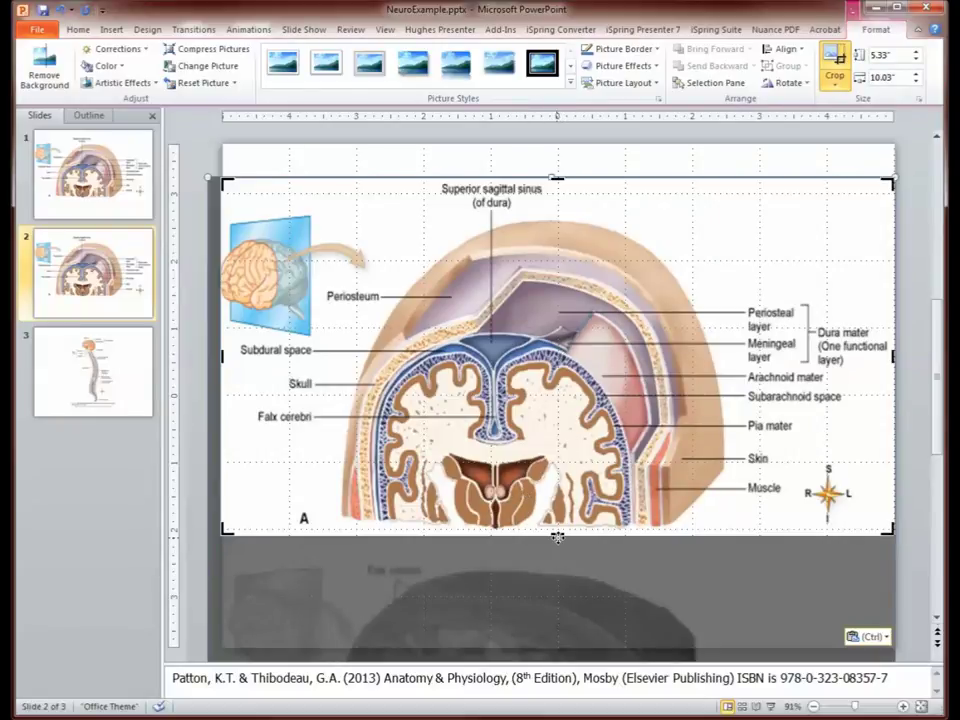
drag(890, 182, 714, 373)
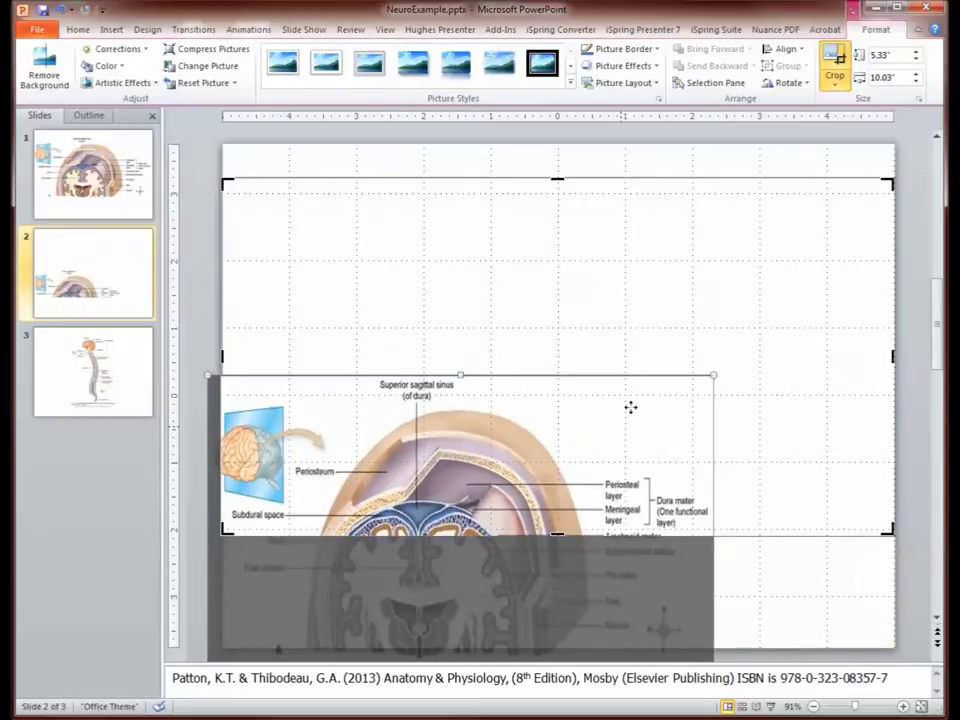
drag(630, 407, 708, 228)
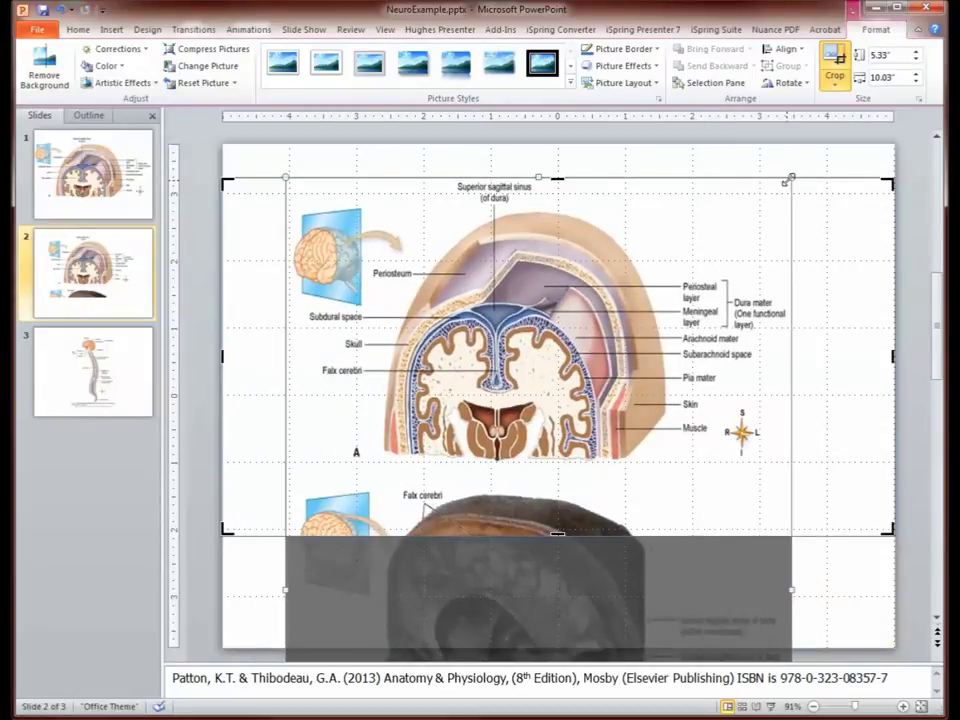
drag(790, 176, 673, 451)
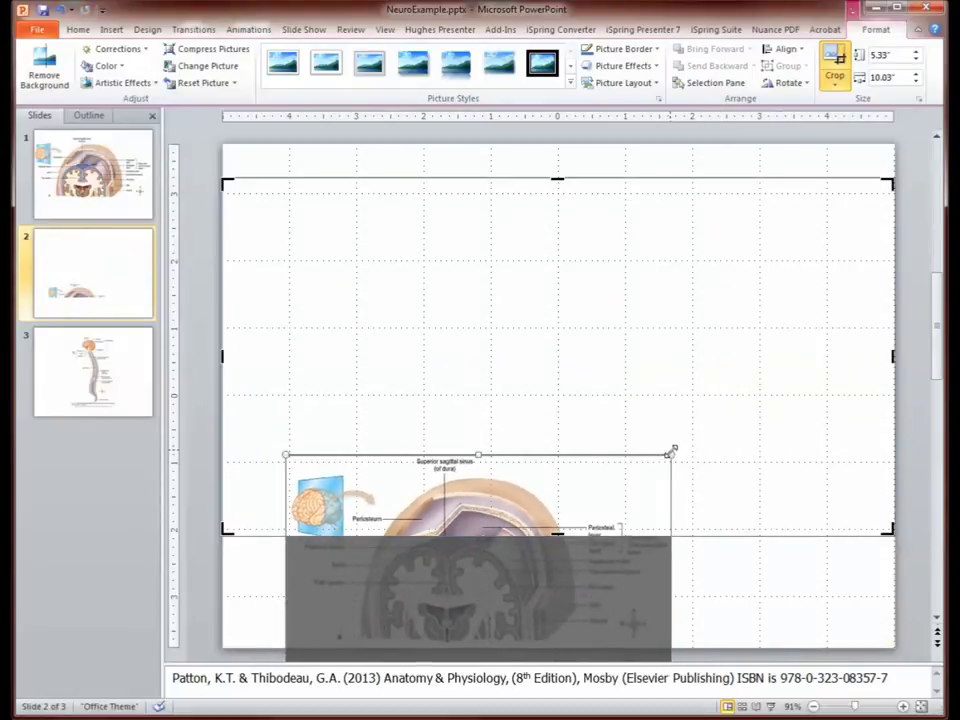
mouse_move(619, 491)
mouse_down()
mouse_move(681, 221)
mouse_move(671, 163)
mouse_move(669, 244)
mouse_up()
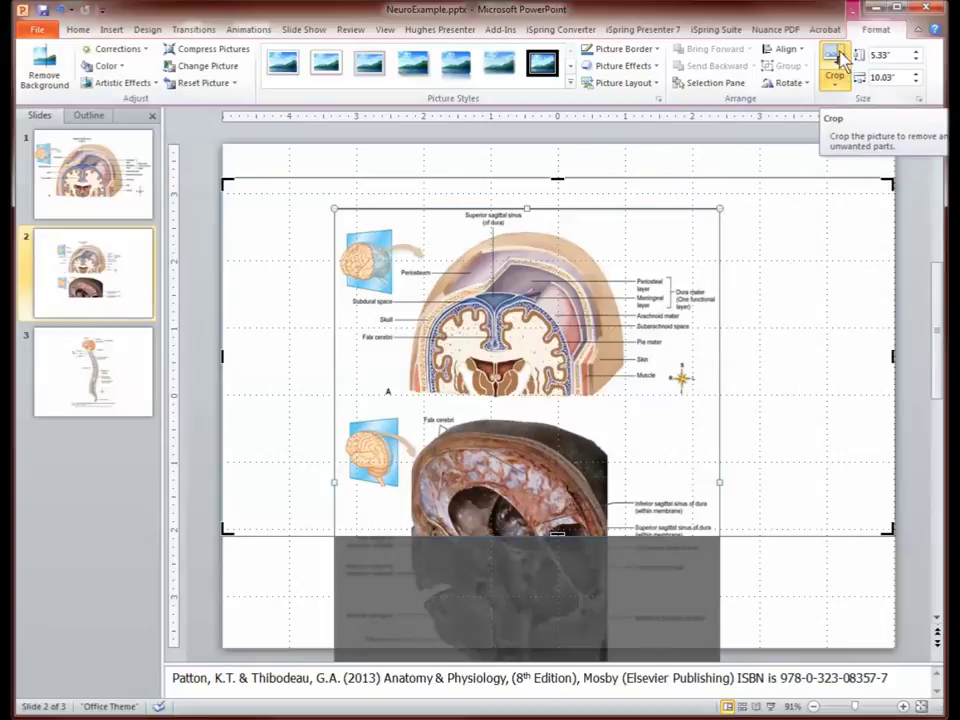
click(839, 60)
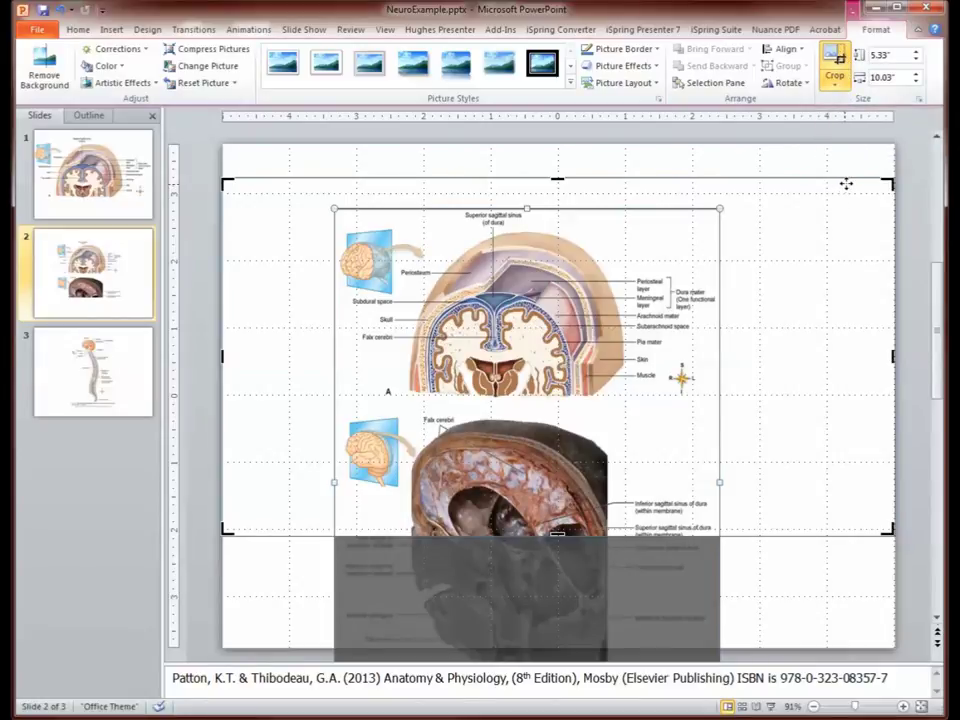
key(Escape)
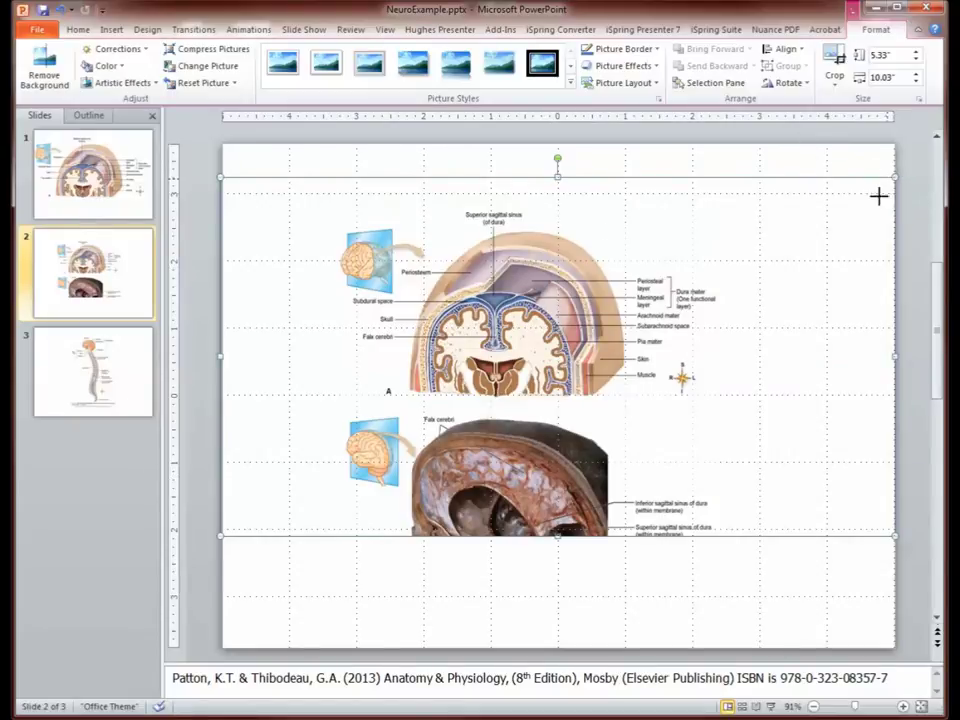
drag(893, 177, 716, 272)
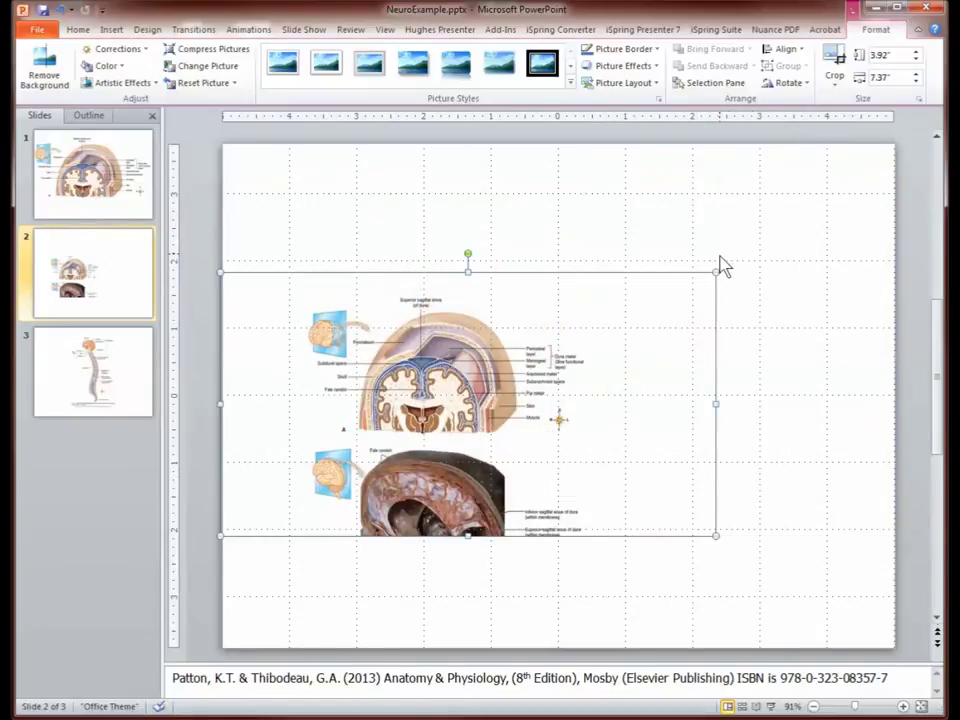
drag(540, 360, 665, 254)
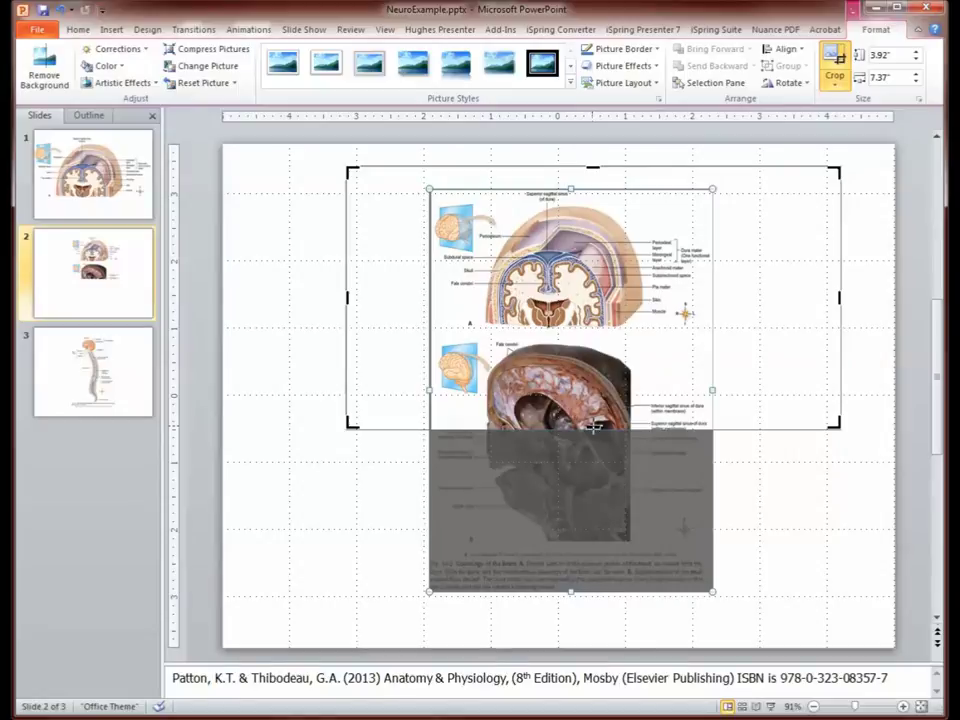
Crop slide 2's picture to panel B, trimming away Part A above and the empty sides.
mouse_move(593, 427)
mouse_down()
mouse_move(592, 578)
mouse_move(593, 542)
mouse_up()
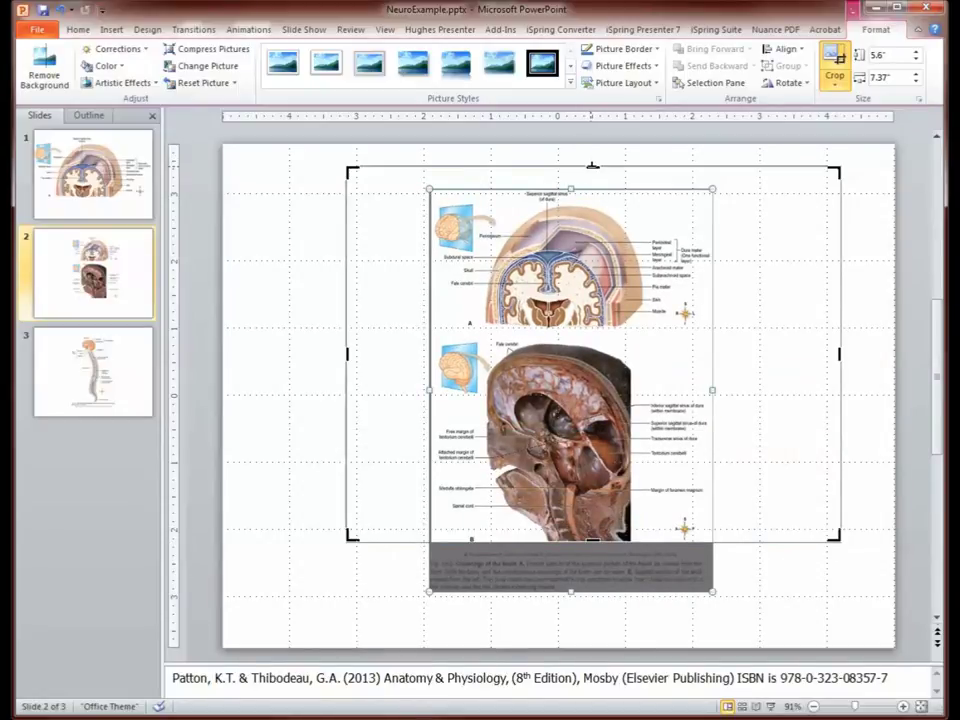
drag(593, 172, 593, 328)
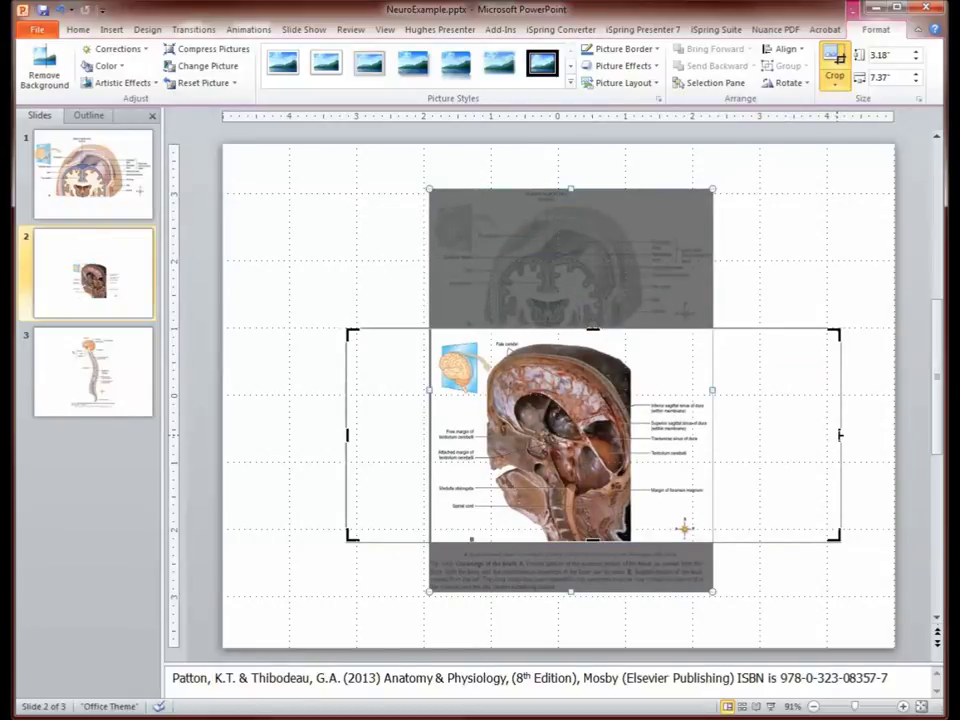
drag(840, 435, 709, 435)
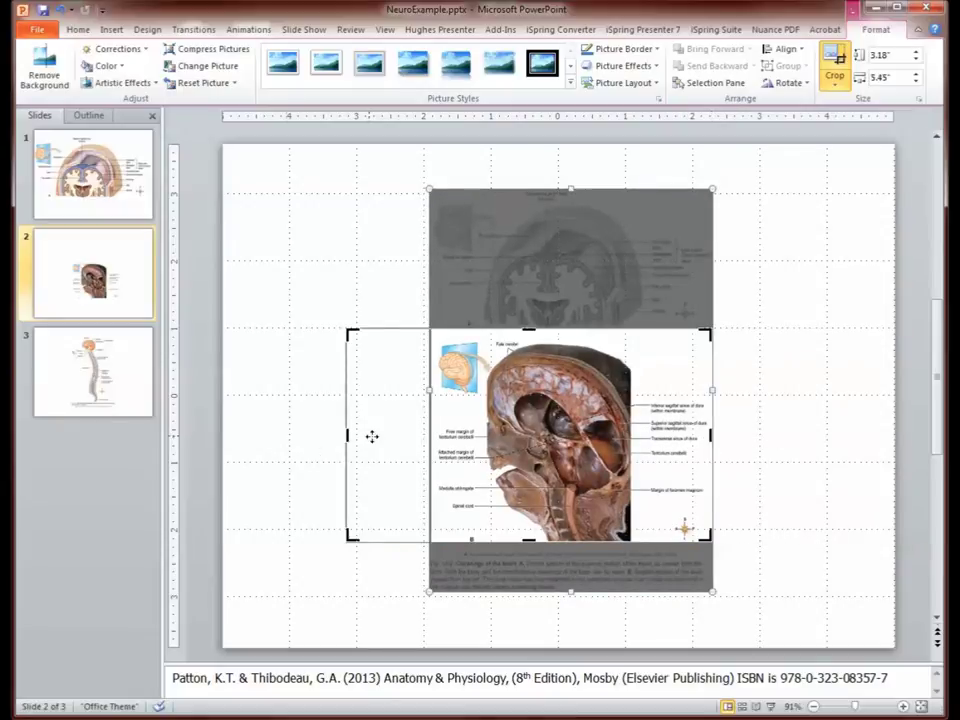
drag(347, 435, 431, 441)
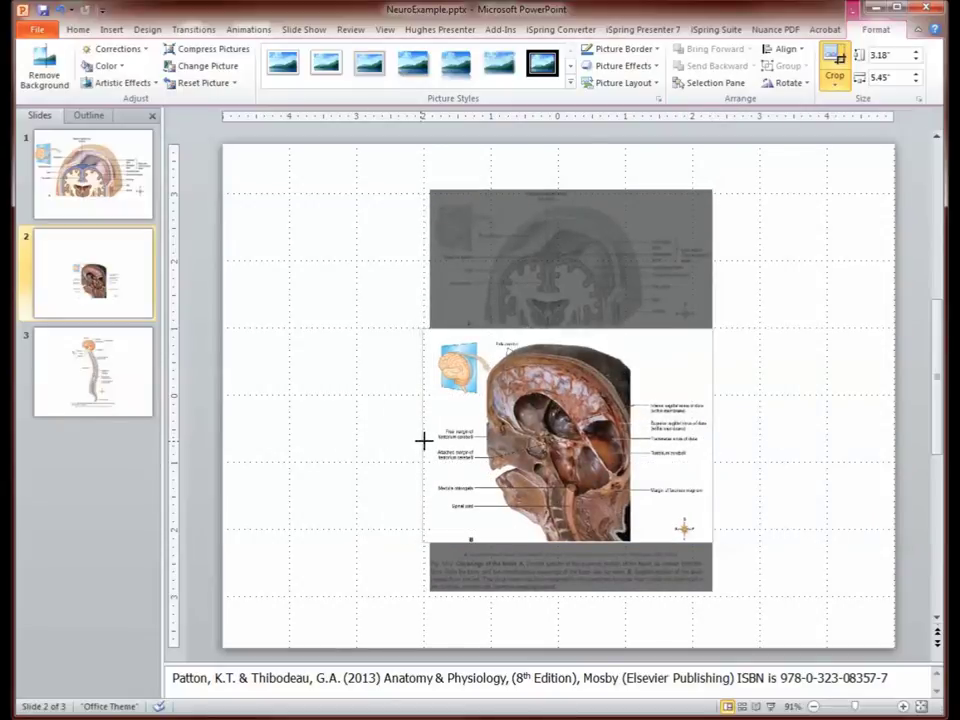
click(835, 62)
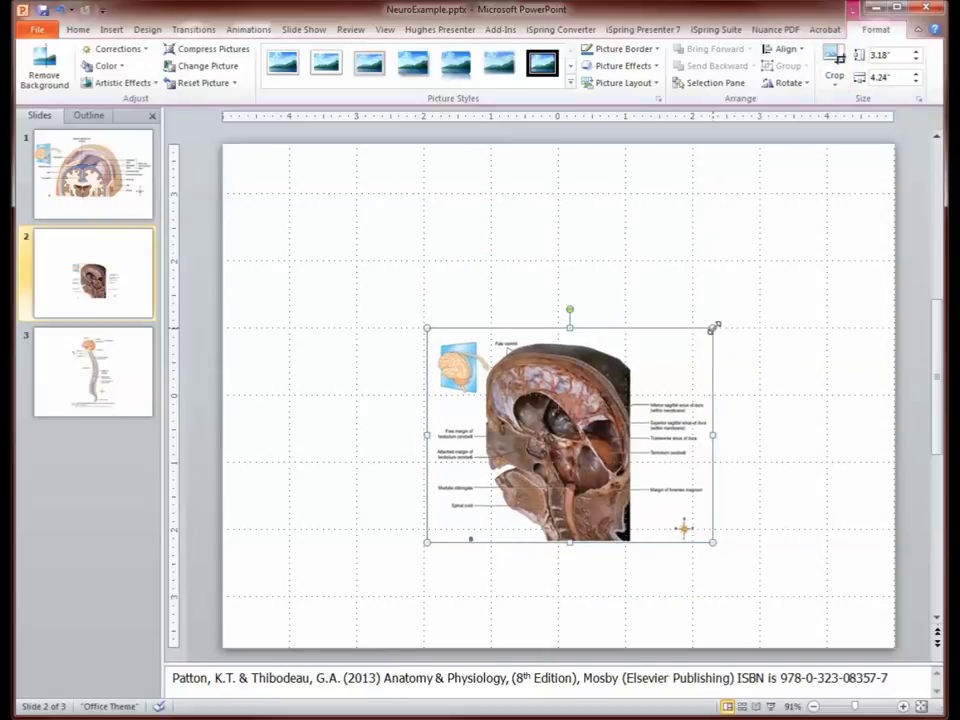
Enlarge and centre the Part B picture to 6.86 by 9.14 inches.
drag(713, 327, 776, 189)
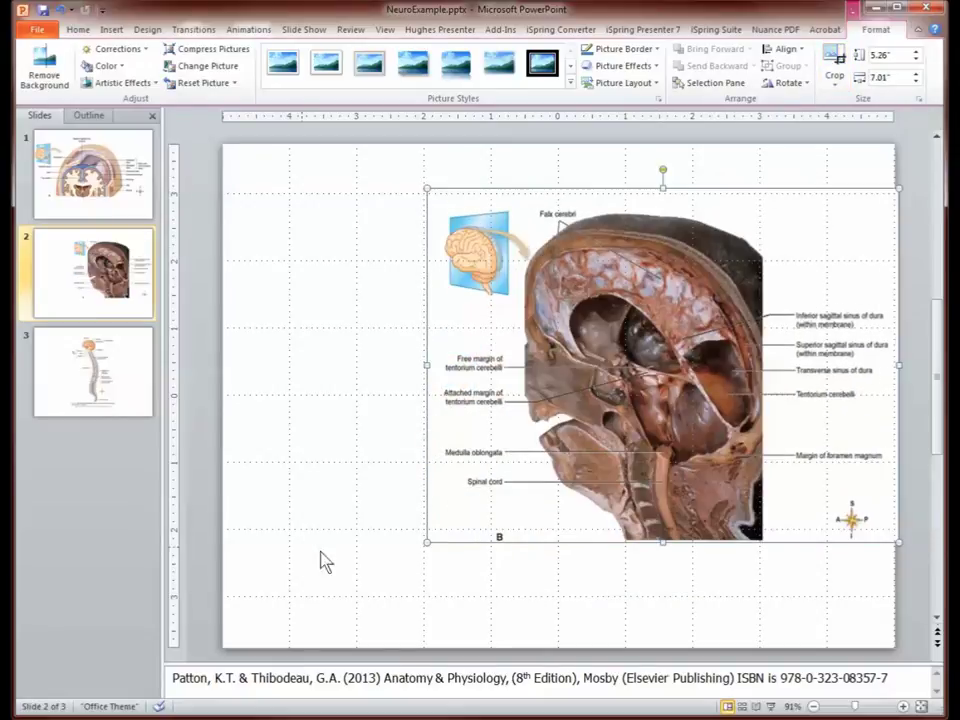
mouse_move(427, 542)
mouse_down()
mouse_move(293, 566)
mouse_move(296, 583)
mouse_up()
mouse_move(409, 506)
mouse_down()
mouse_move(371, 506)
mouse_move(358, 493)
mouse_move(405, 484)
mouse_up()
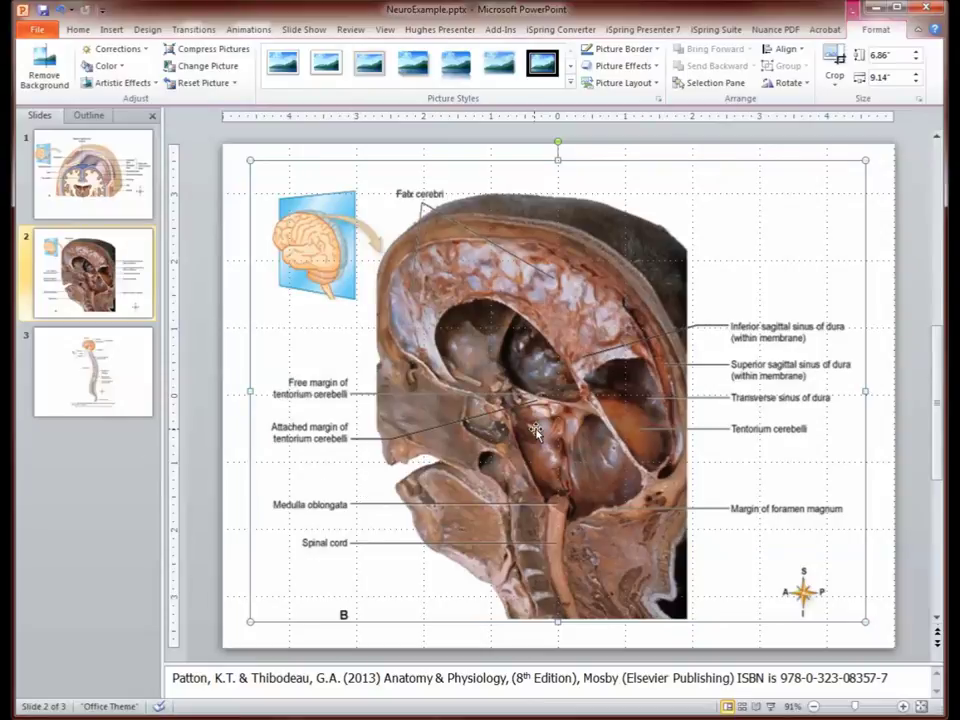
On slide 3, crop the spinal cord figure's caption strip off just below Filum terminale.
click(128, 410)
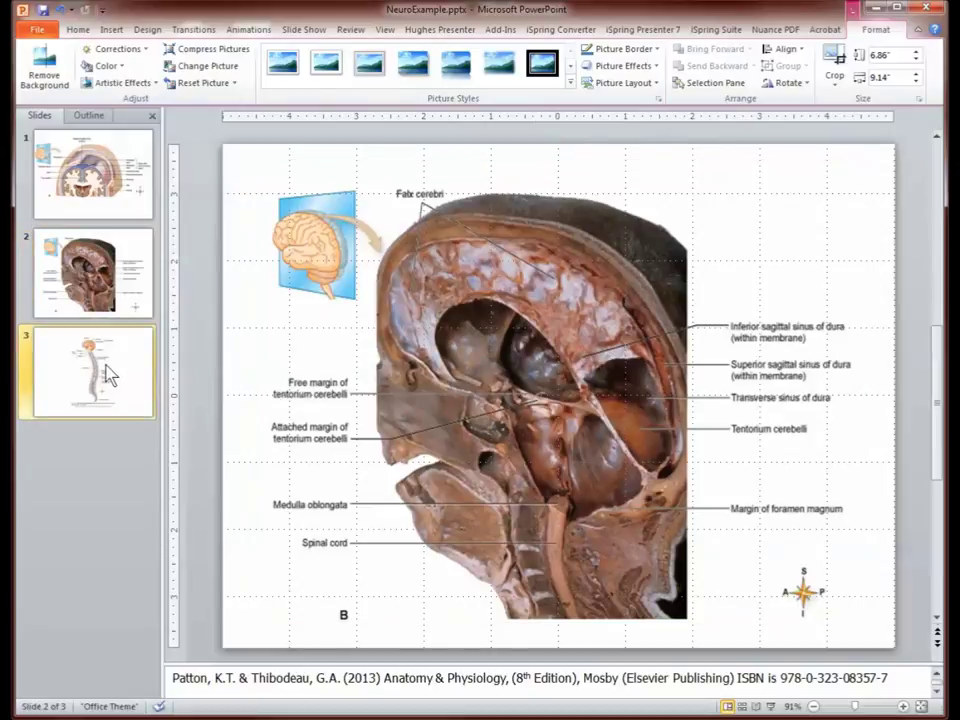
click(586, 332)
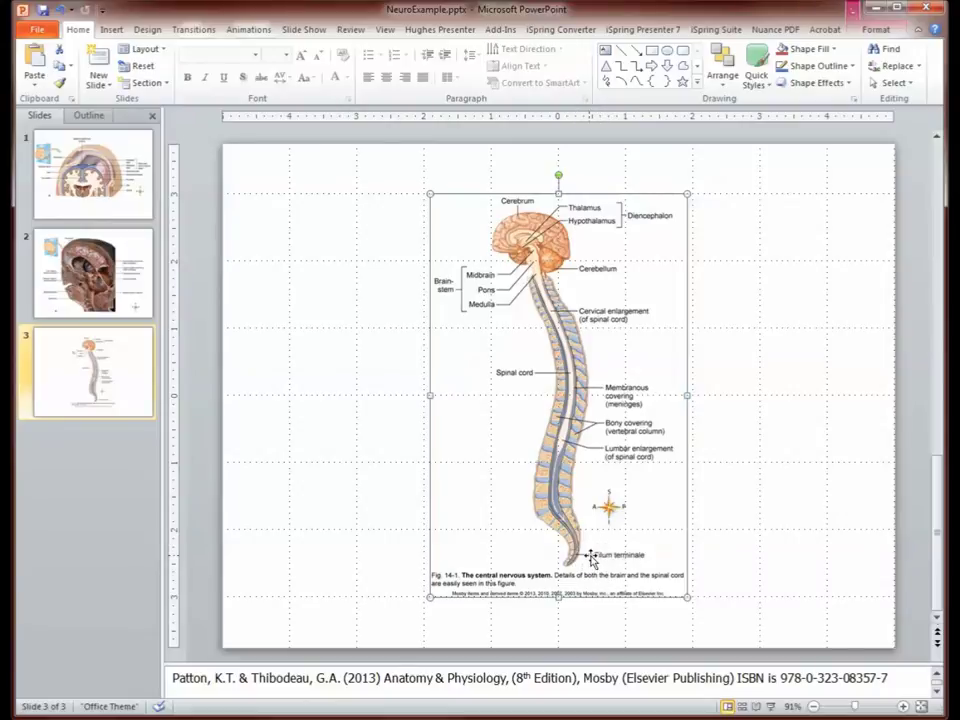
click(876, 30)
click(835, 58)
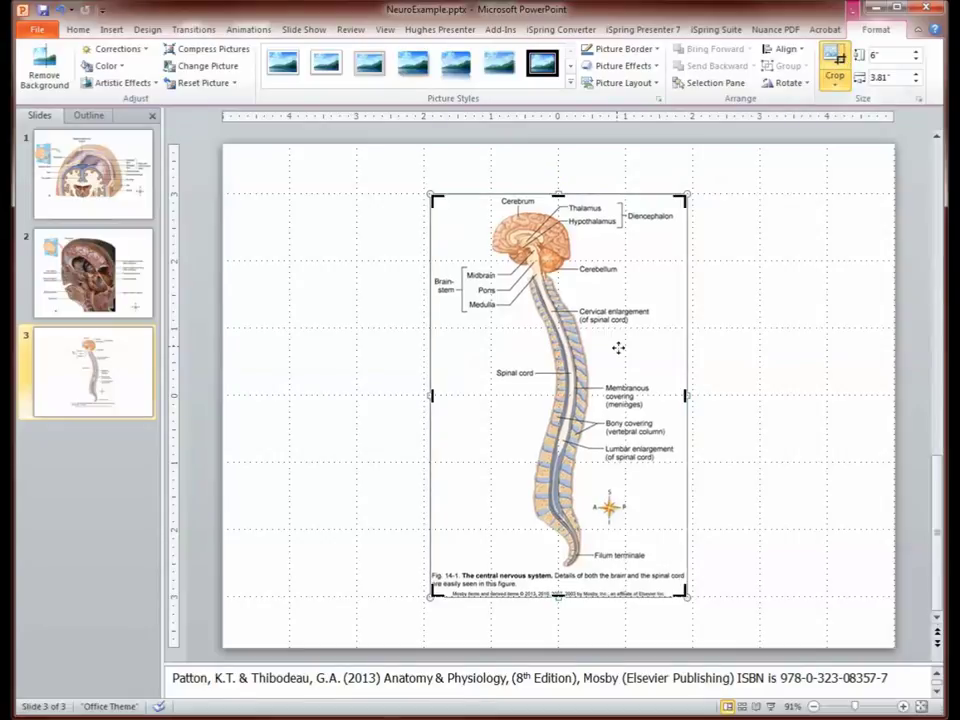
drag(558, 596, 563, 570)
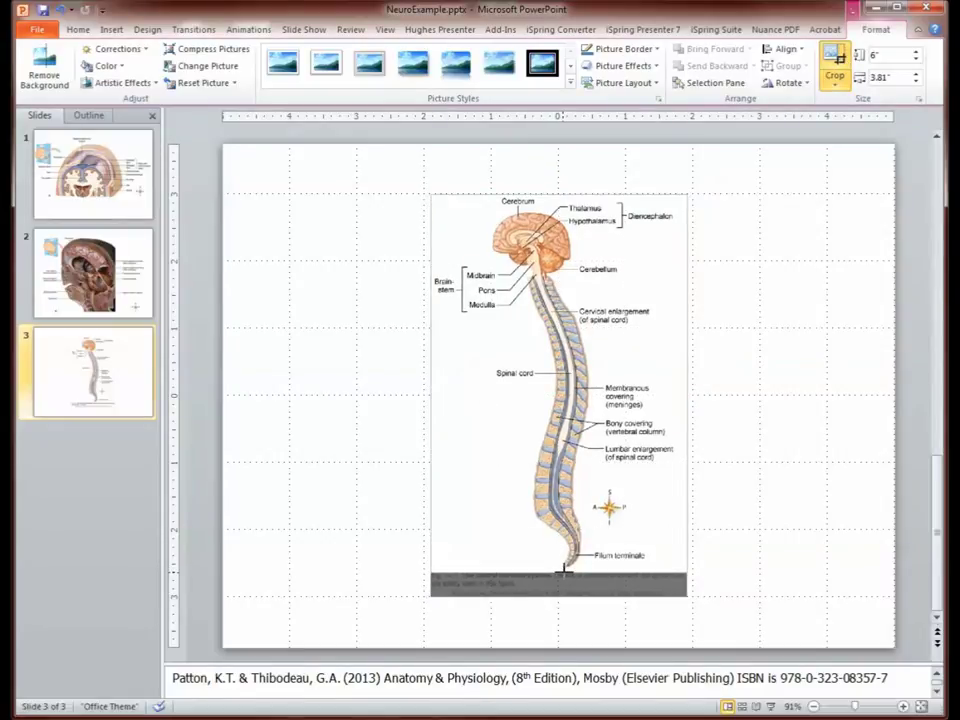
drag(563, 570, 563, 570)
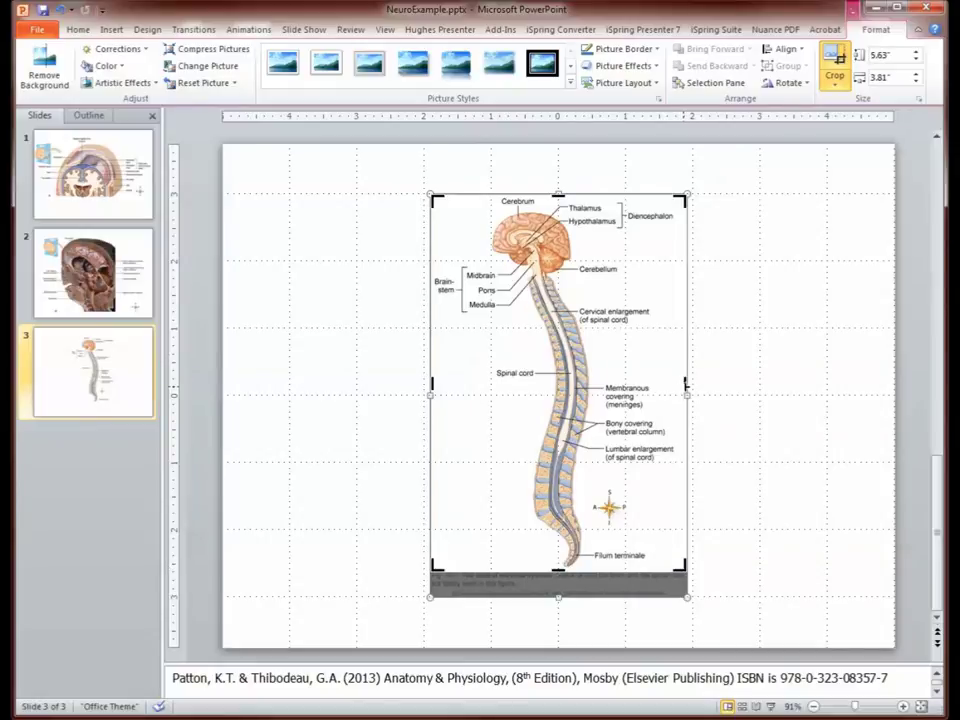
click(838, 60)
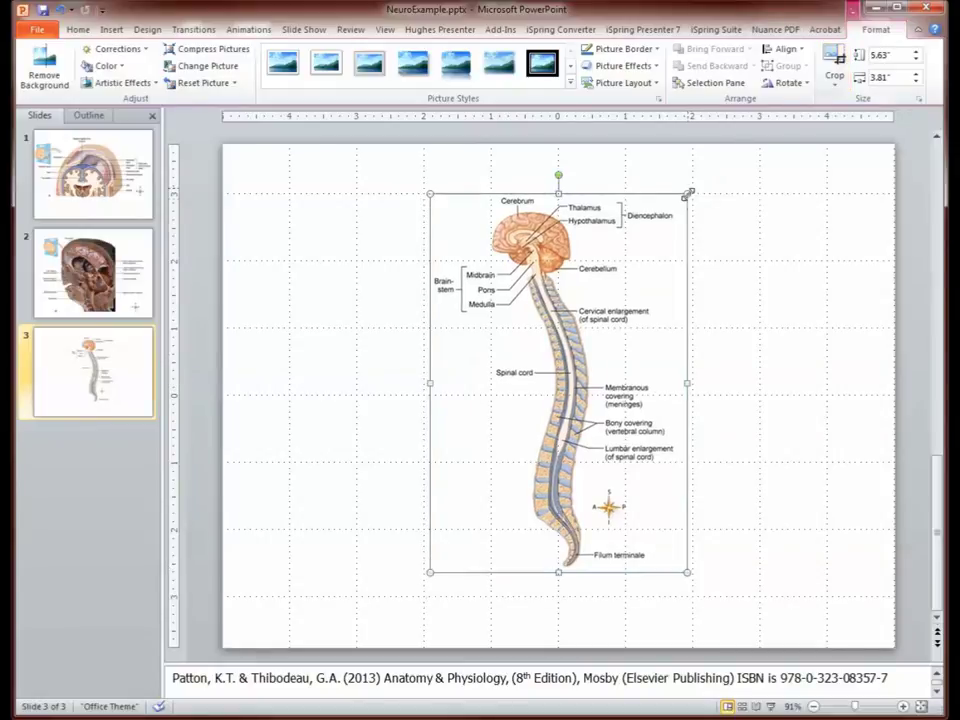
Enlarge the spinal cord figure to 7.5 by 5.08 inches, spanning the full slide height.
drag(688, 192, 718, 160)
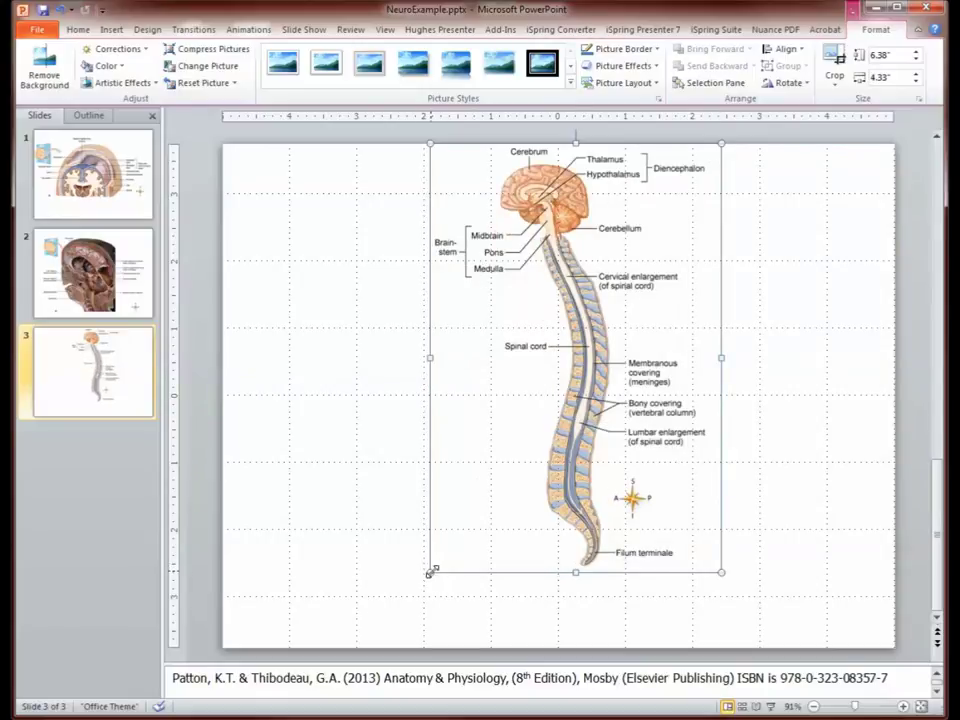
drag(430, 572, 380, 636)
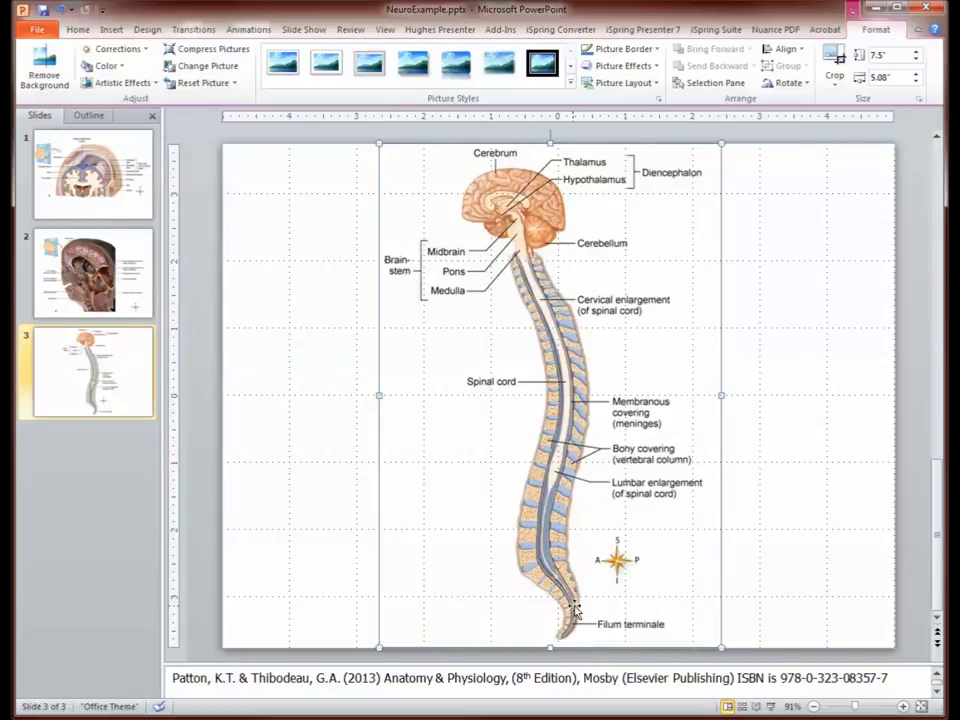
click(86, 379)
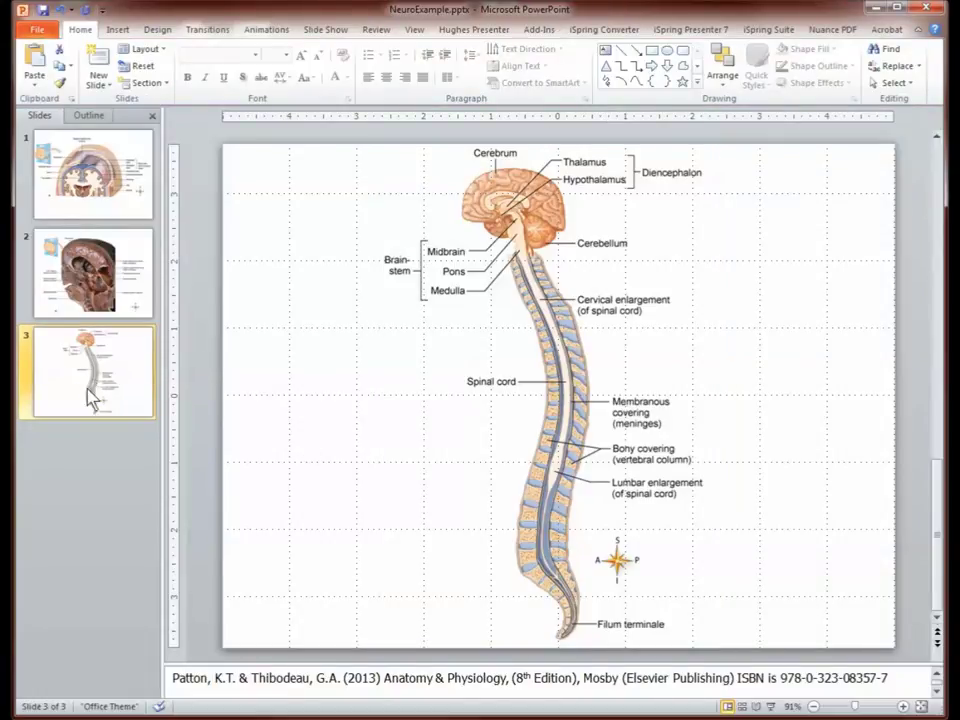
Paste a copy of slide 3 as slide 4 and crop its picture to the lower spine.
click(92, 467)
key(ctrl+v)
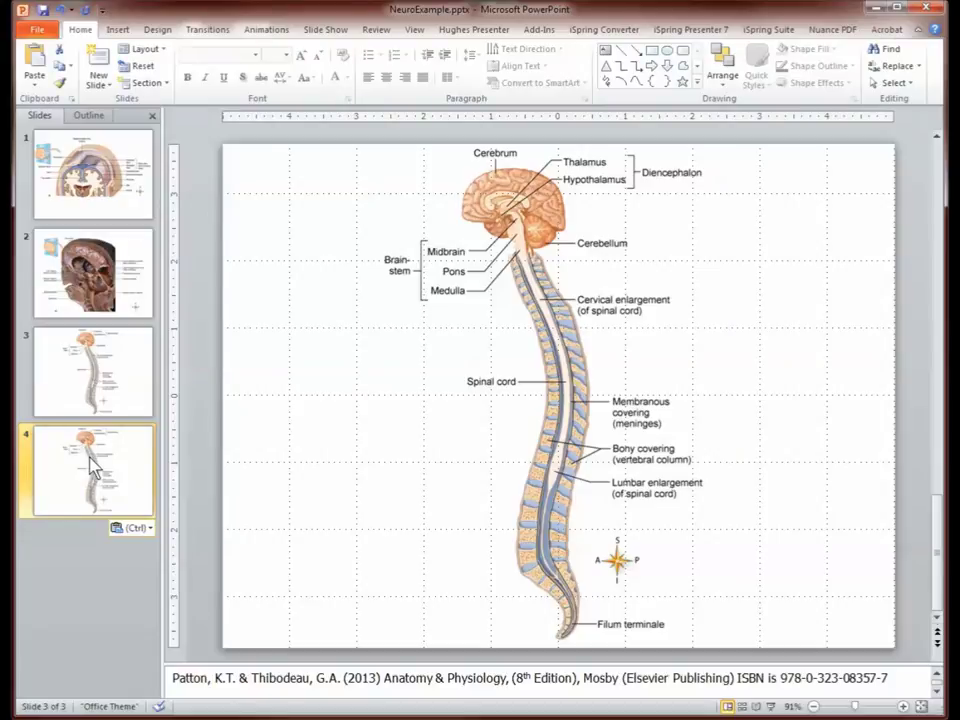
click(512, 435)
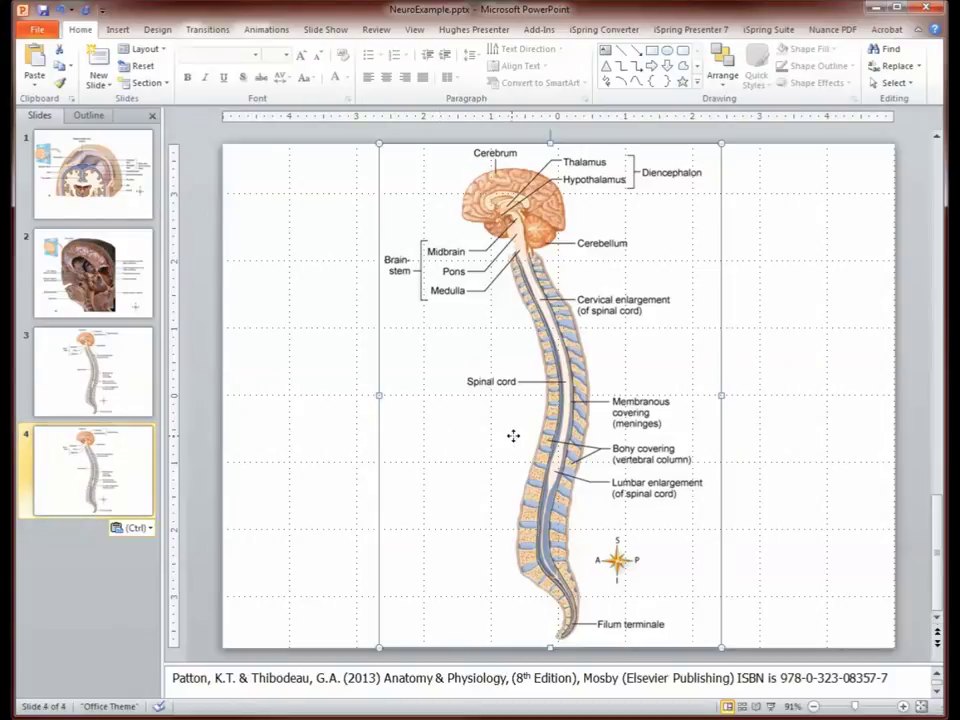
click(876, 29)
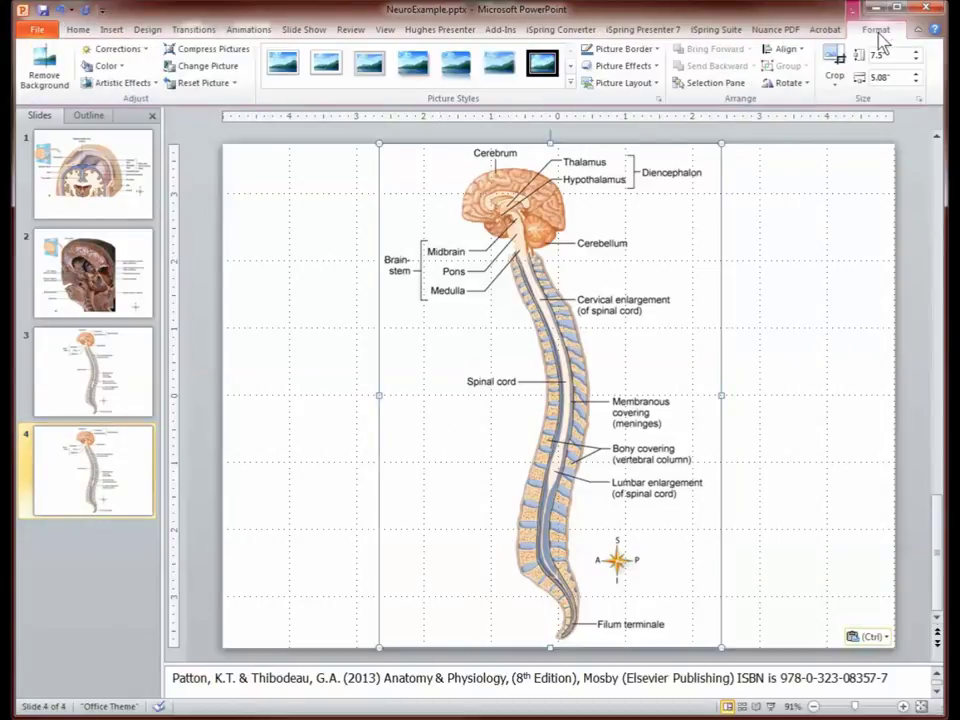
click(834, 62)
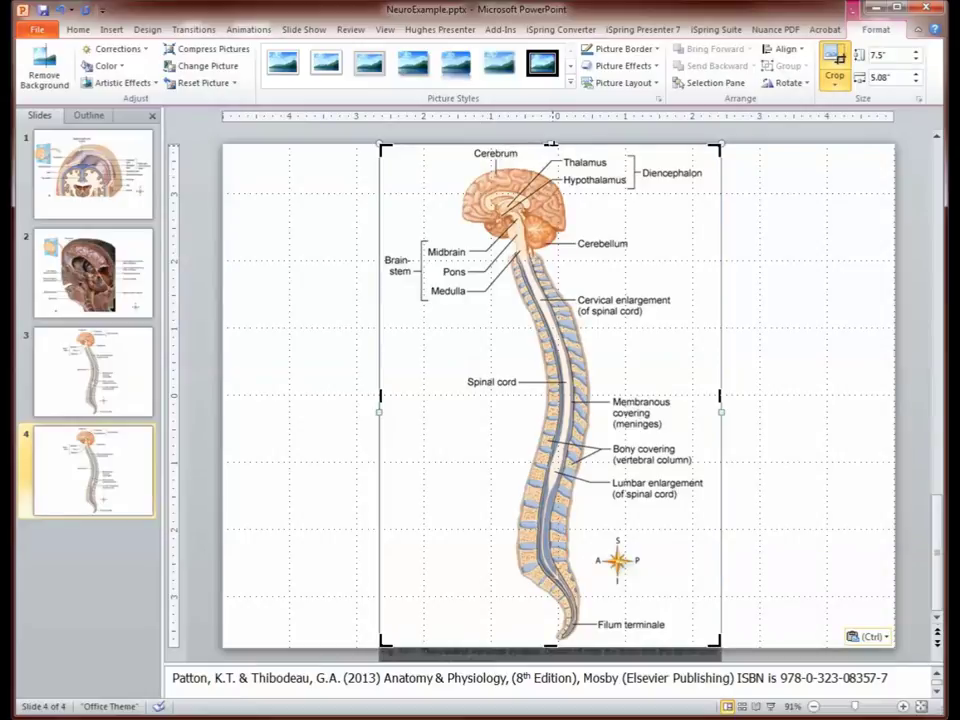
mouse_move(551, 146)
mouse_down()
mouse_move(551, 508)
mouse_move(563, 437)
mouse_up()
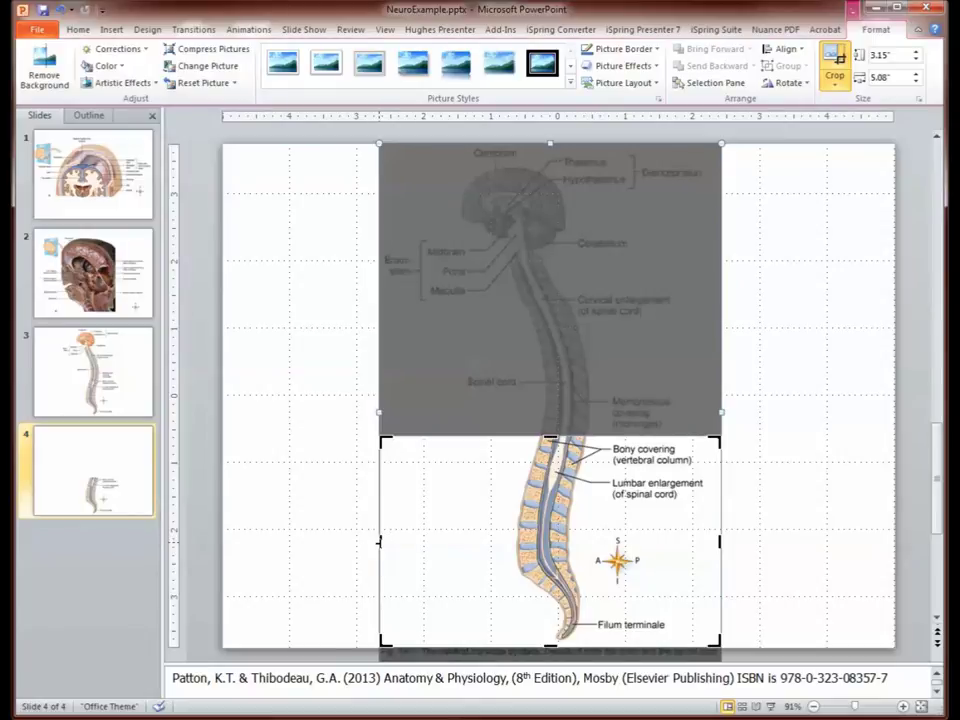
drag(379, 541, 470, 541)
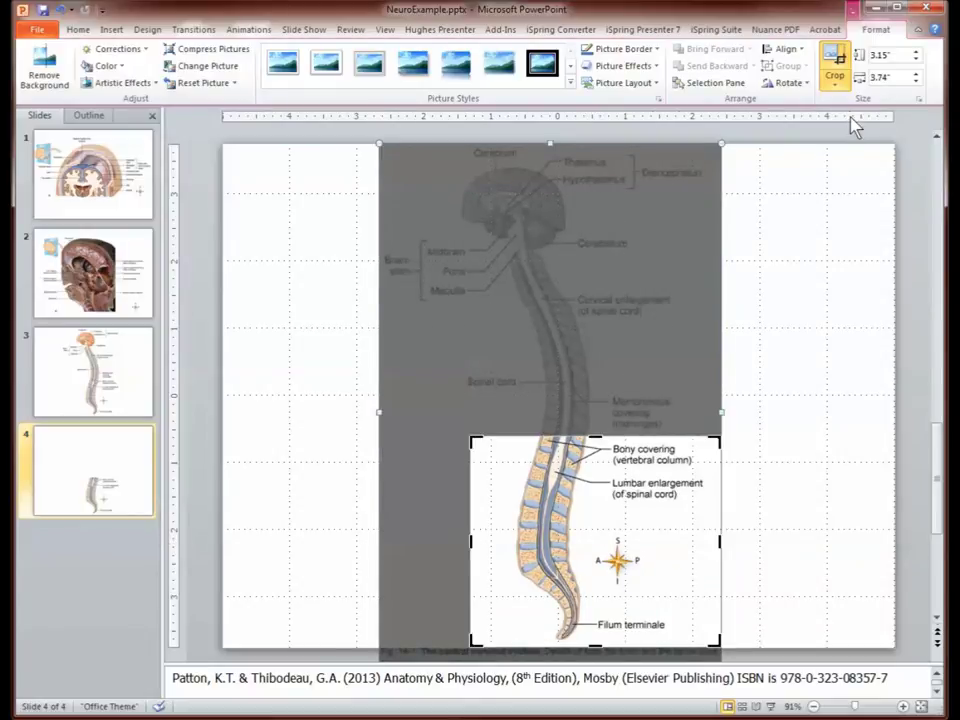
click(836, 62)
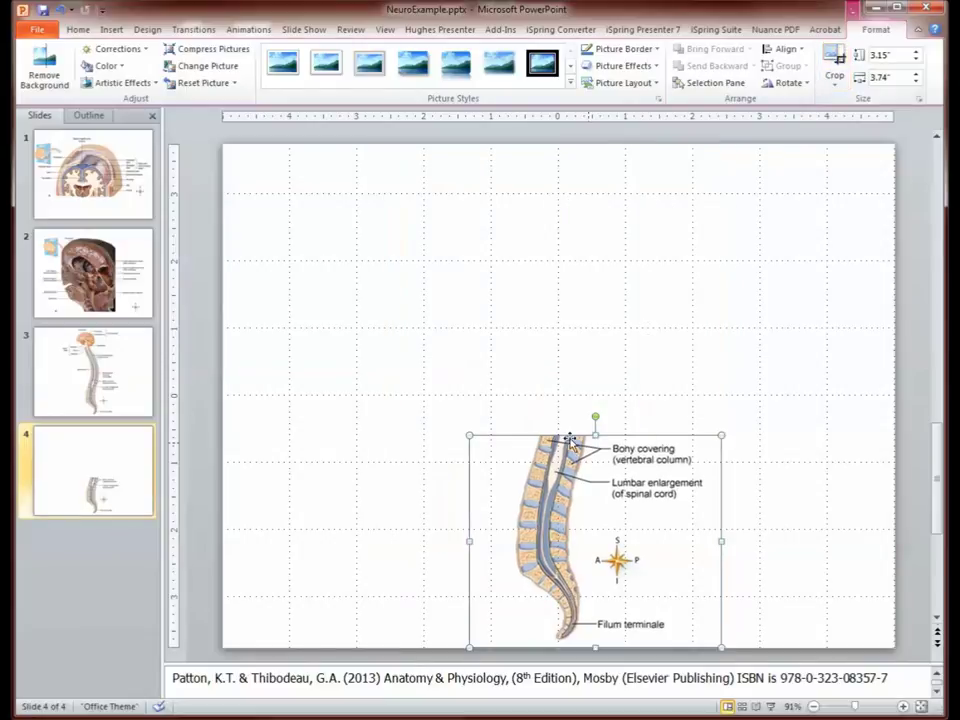
Enlarge the lower spine picture to about 6.83 by 8.1 inches and center it.
mouse_move(469, 437)
mouse_down()
mouse_move(436, 392)
mouse_move(379, 193)
mouse_up()
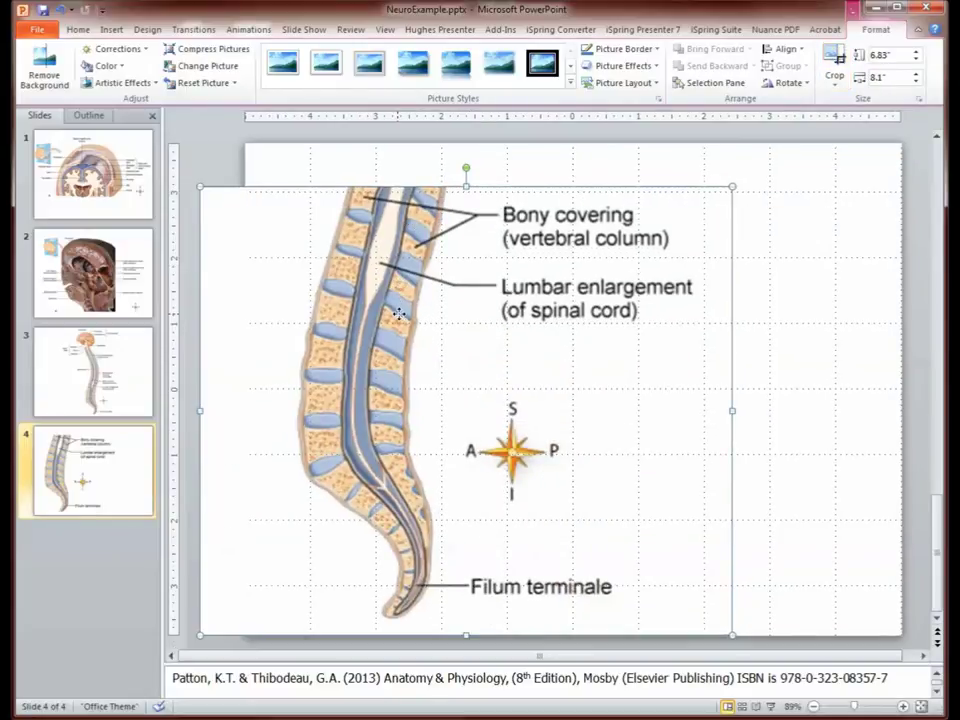
drag(399, 314, 489, 313)
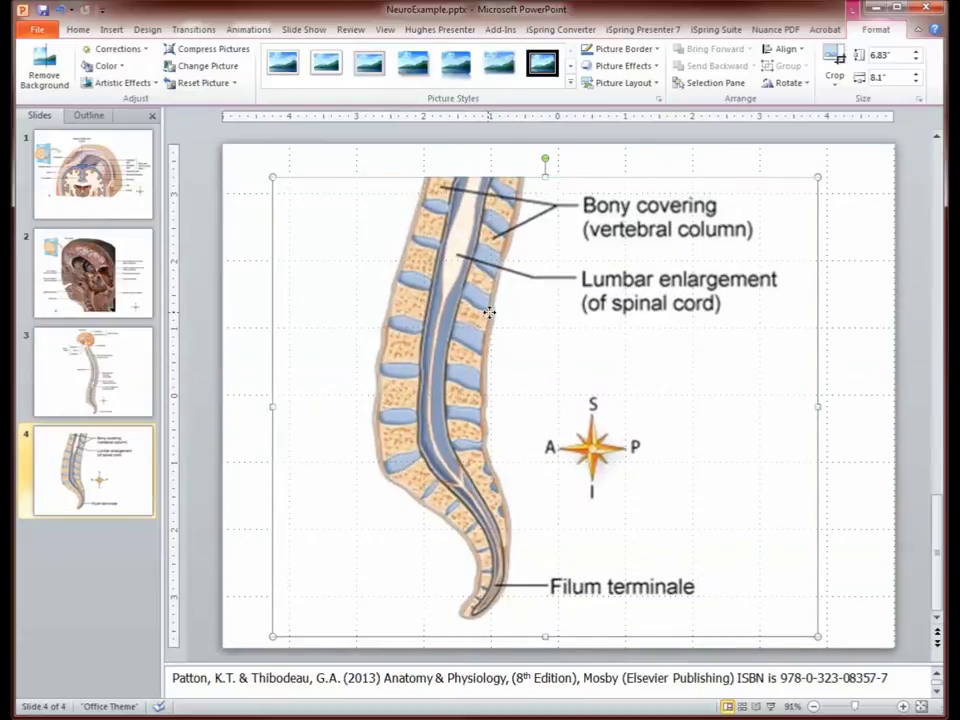
key(Up)
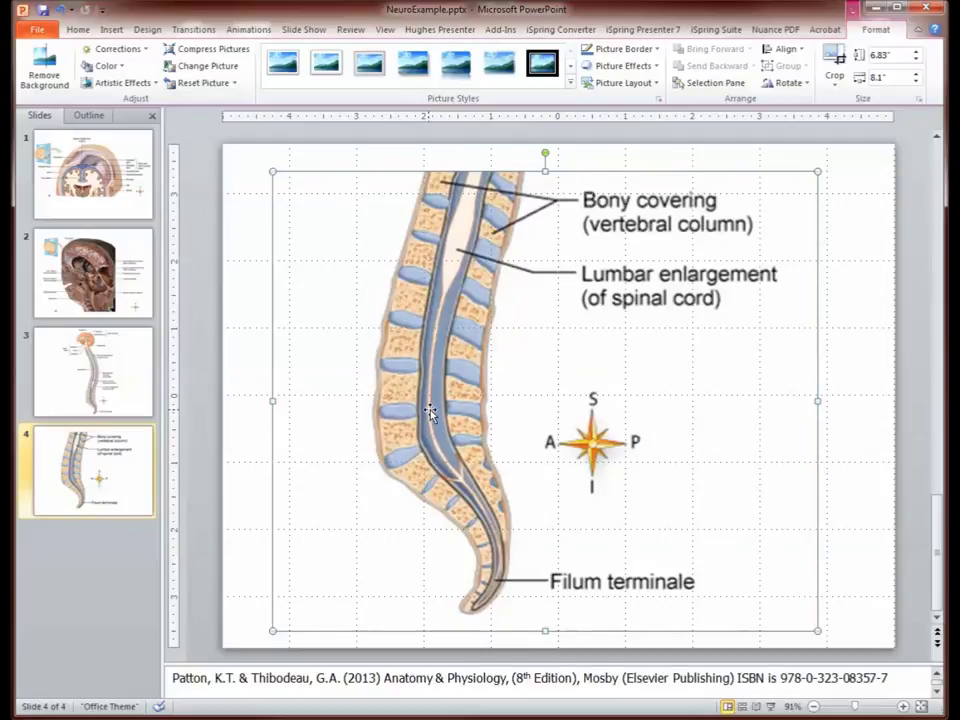
click(80, 368)
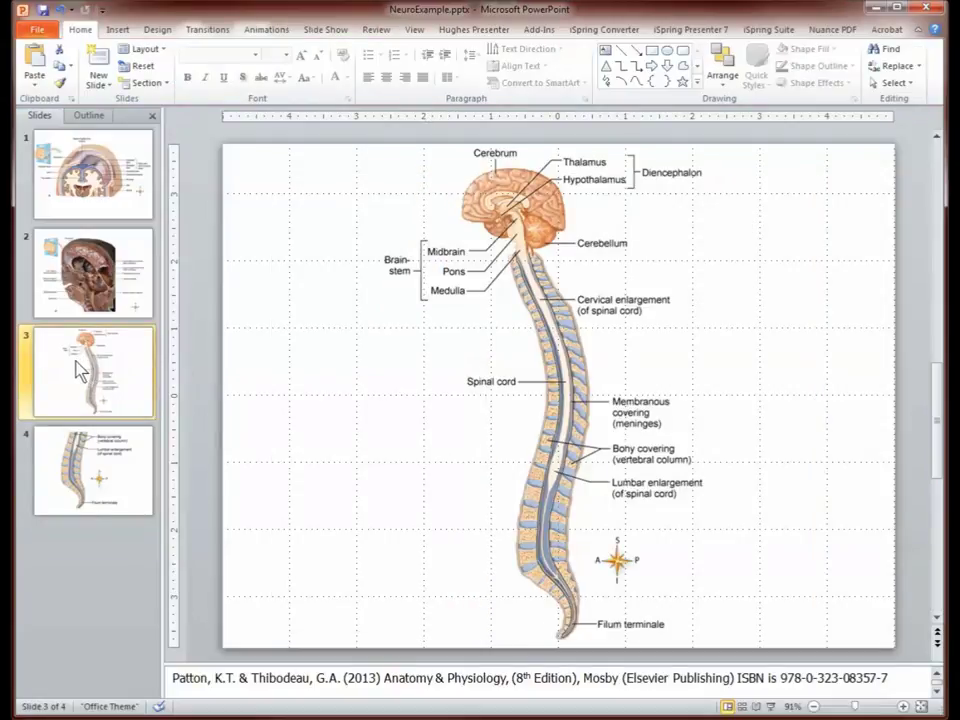
click(108, 492)
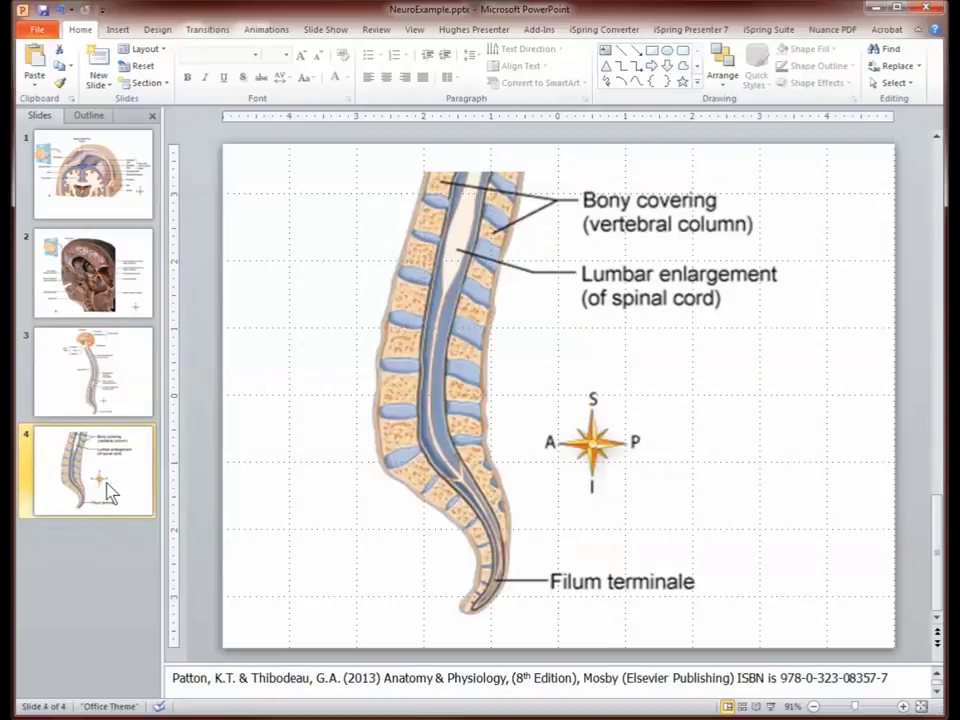